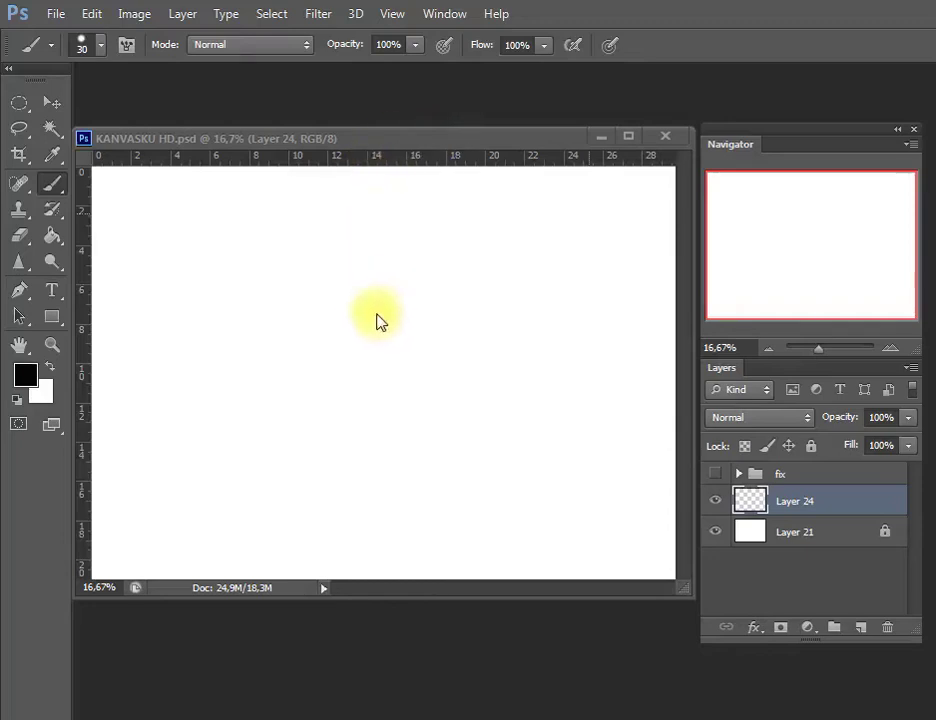
Sketch the crab's curled head and the line running down-right from it.
{"action": "left_click_drag", "start_coordinate": [357, 322], "coordinate": [387, 300]}
{"action": "key", "text": "ctrl+z"}
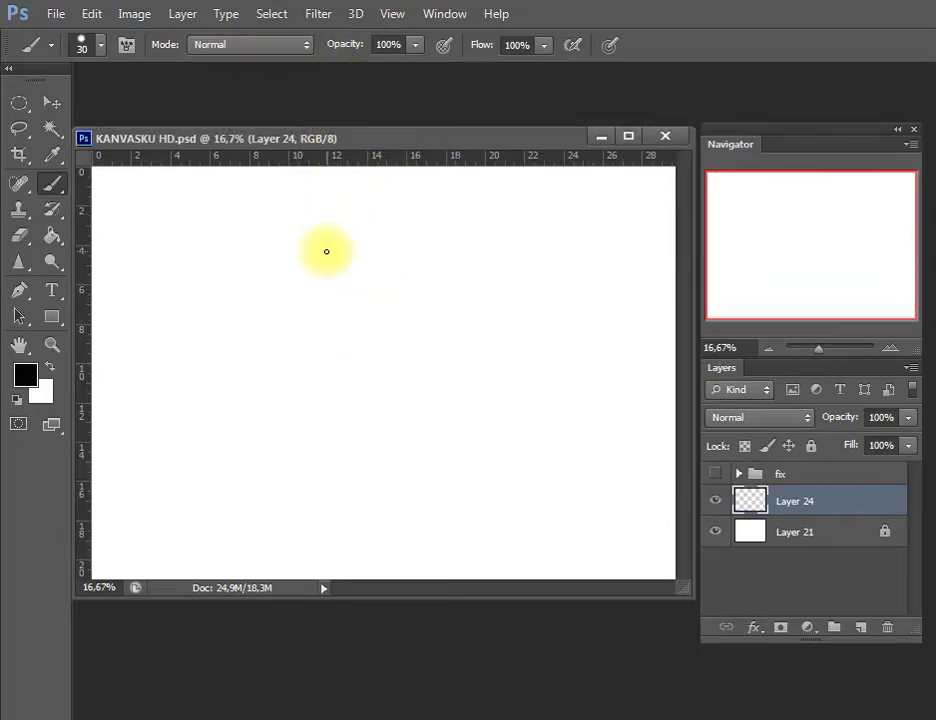
{"action": "mouse_move", "coordinate": [340, 248]}
{"action": "left_mouse_down"}
{"action": "mouse_move", "coordinate": [305, 263]}
{"action": "mouse_move", "coordinate": [295, 297]}
{"action": "mouse_move", "coordinate": [350, 333]}
{"action": "left_mouse_up"}
{"action": "key", "text": "ctrl+z"}
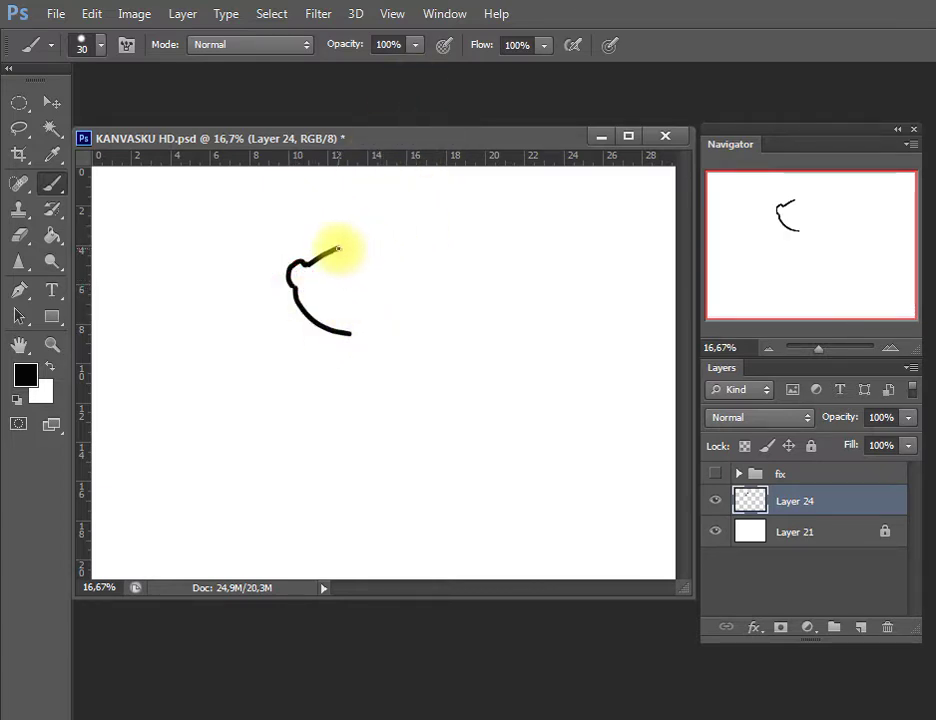
{"action": "left_click_drag", "start_coordinate": [338, 247], "coordinate": [420, 328]}
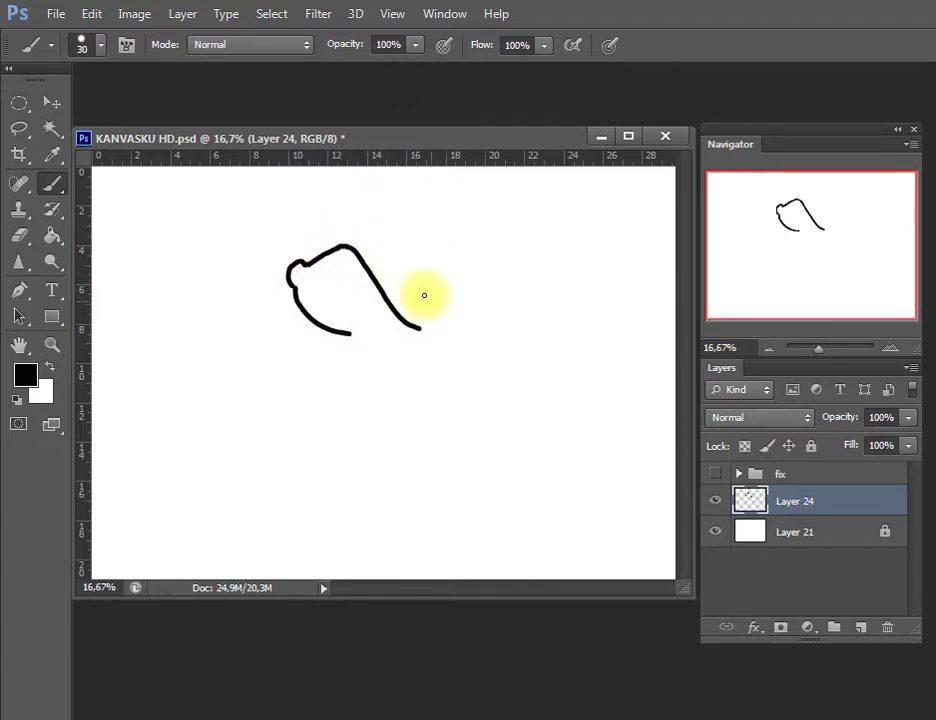
Draw the shell's top arc from the head and move the sketch lower on the canvas.
{"action": "left_click_drag", "start_coordinate": [318, 226], "coordinate": [543, 303]}
{"action": "key", "text": "ctrl+z"}
{"action": "left_click", "coordinate": [321, 256]}
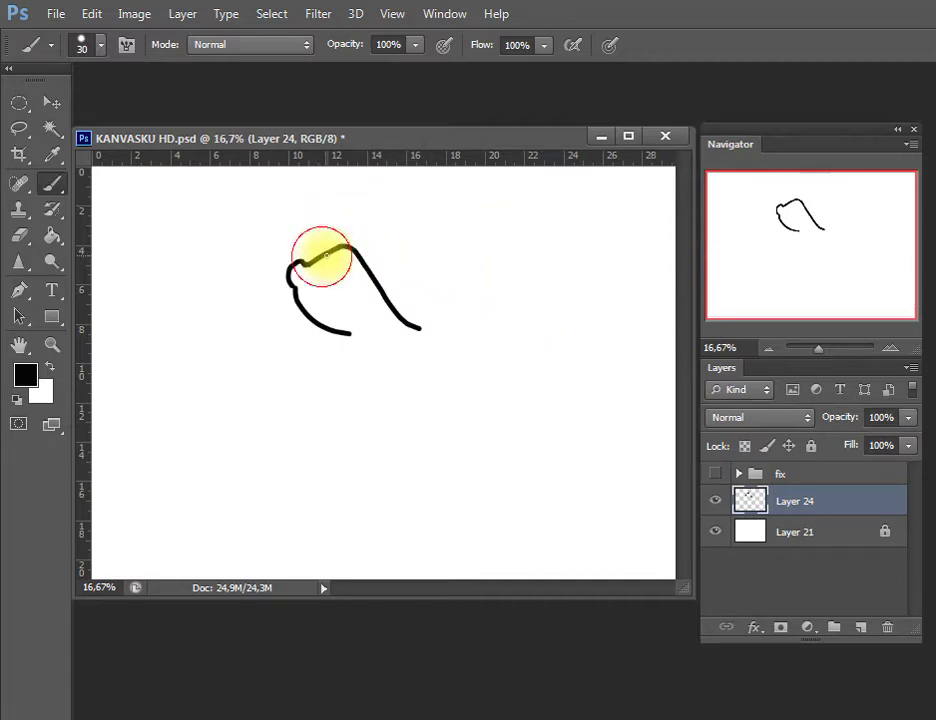
{"action": "left_click_drag", "start_coordinate": [321, 256], "coordinate": [539, 234]}
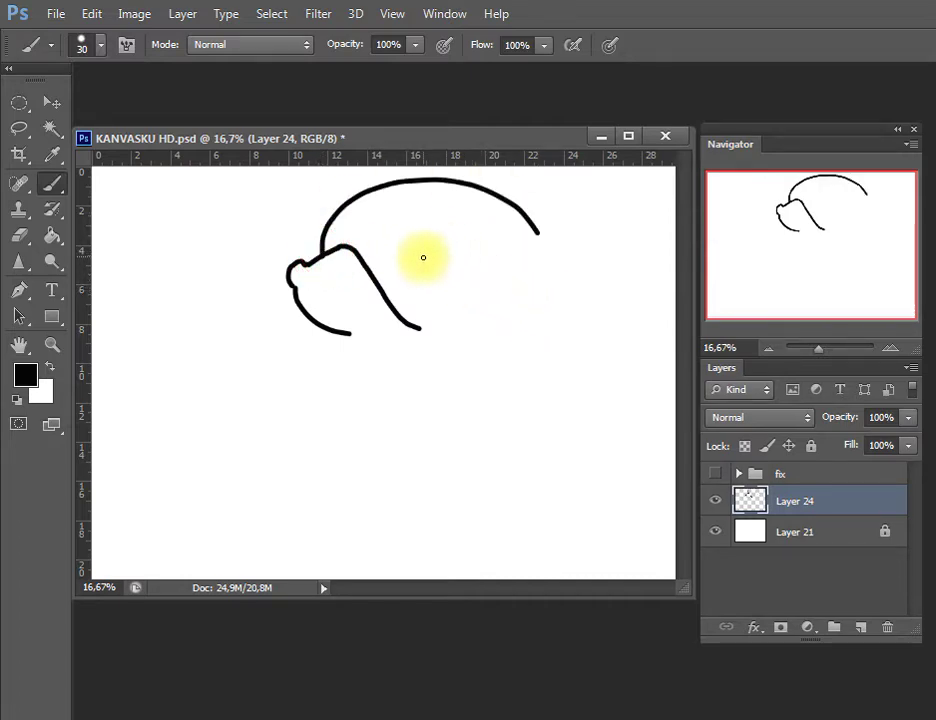
{"action": "key", "text": "v"}
{"action": "left_click_drag", "start_coordinate": [423, 257], "coordinate": [418, 313]}
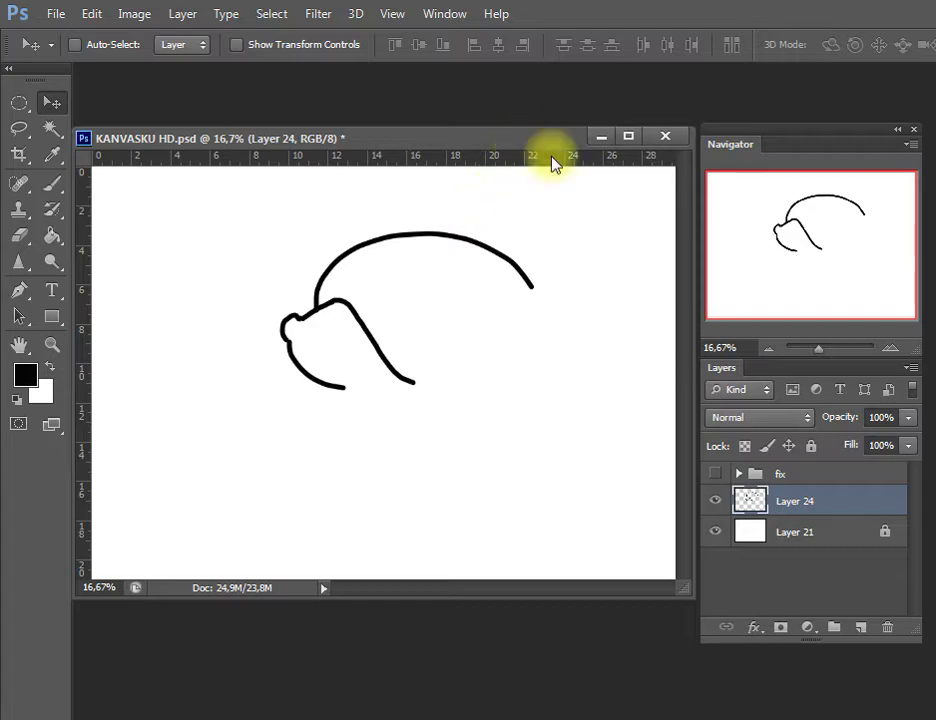
Draw a smooth right side of the shell curving down.
{"action": "key", "text": "b"}
{"action": "left_click_drag", "start_coordinate": [520, 280], "coordinate": [449, 430]}
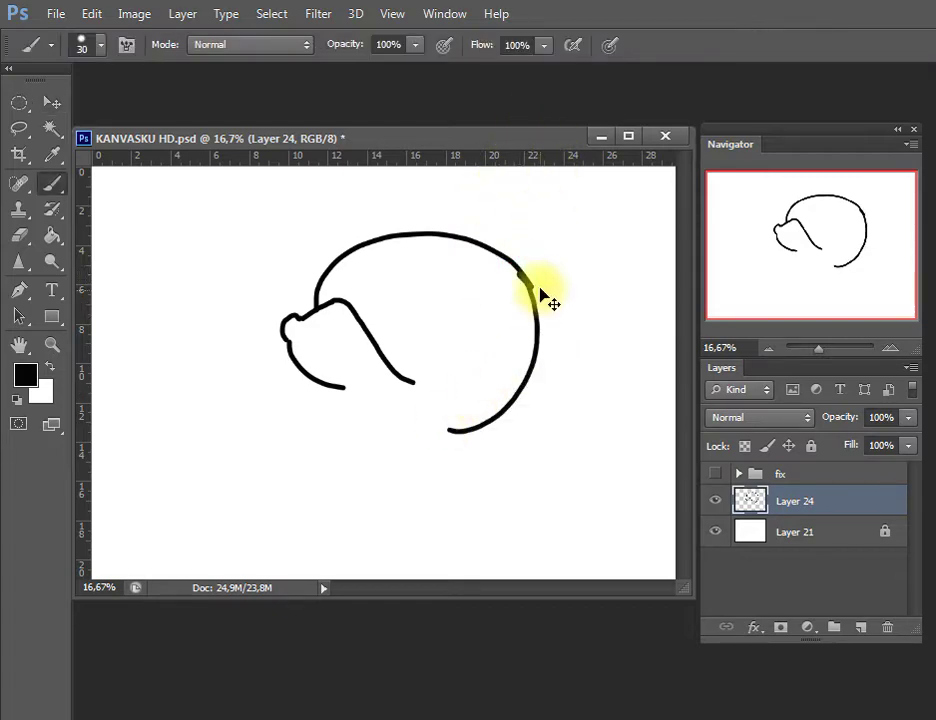
{"action": "key", "text": "ctrl+z"}
{"action": "left_click_drag", "start_coordinate": [522, 273], "coordinate": [449, 414]}
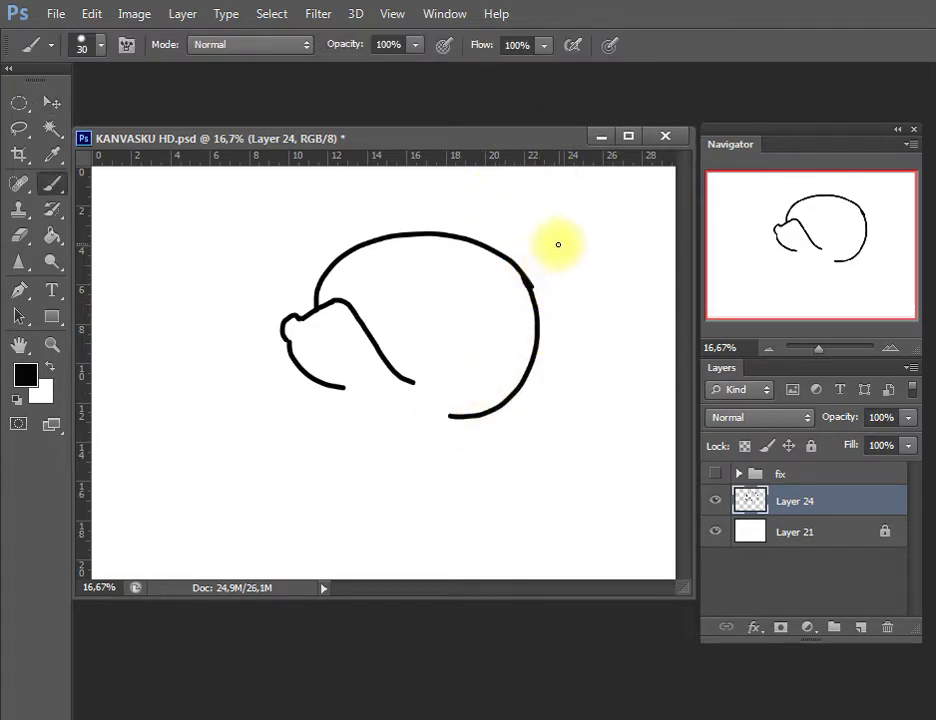
{"action": "key", "text": "e"}
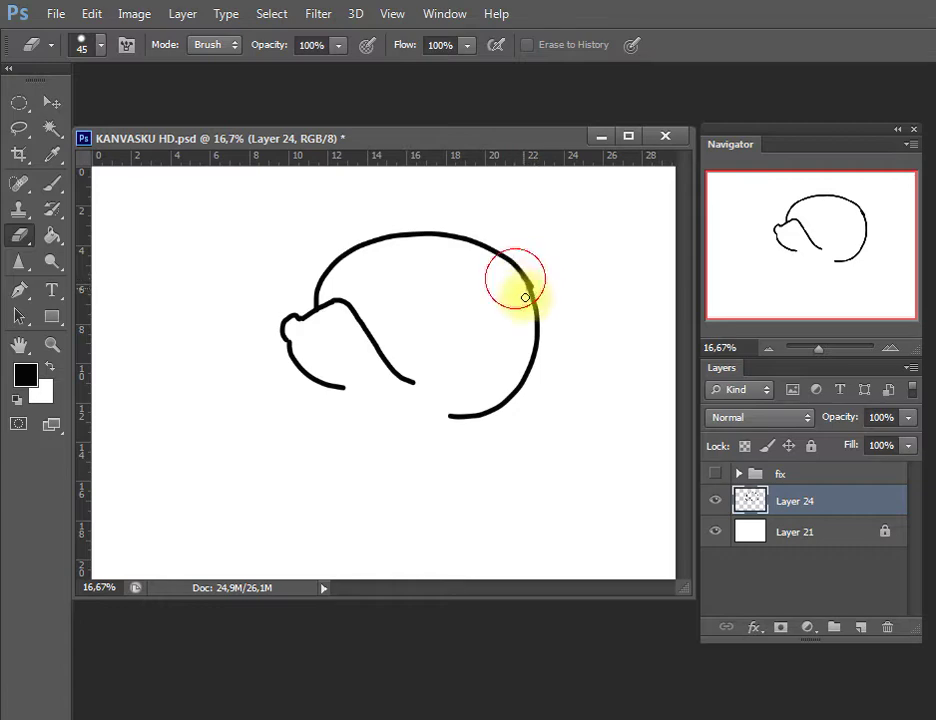
Erase a spot on the shell outline, save, and paint the crab's first eye dot.
{"action": "left_click", "coordinate": [539, 288]}
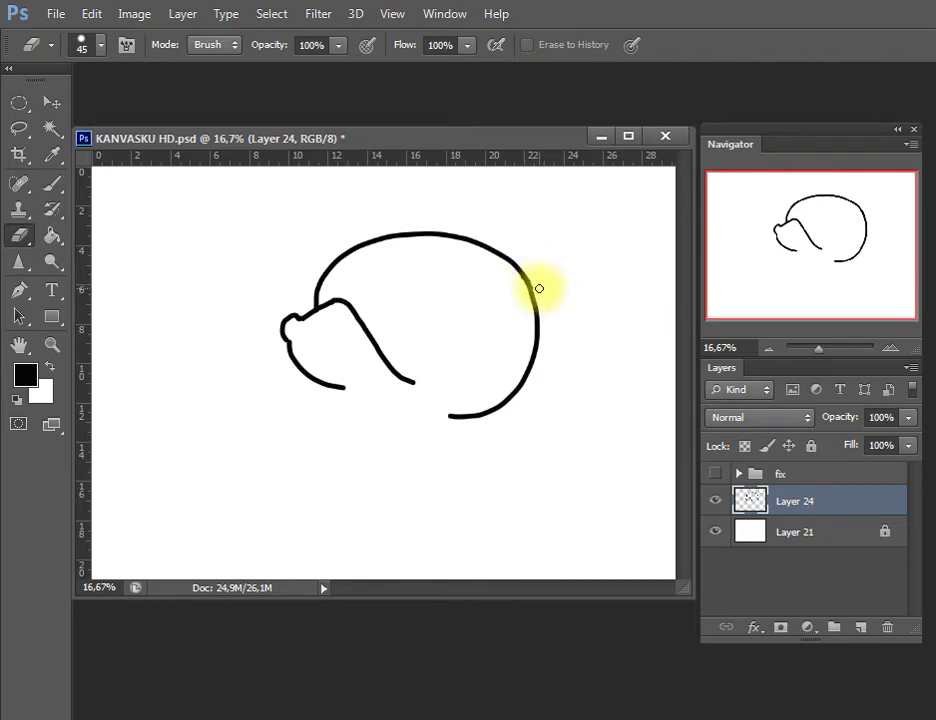
{"action": "key", "text": "ctrl+s"}
{"action": "key", "text": "b"}
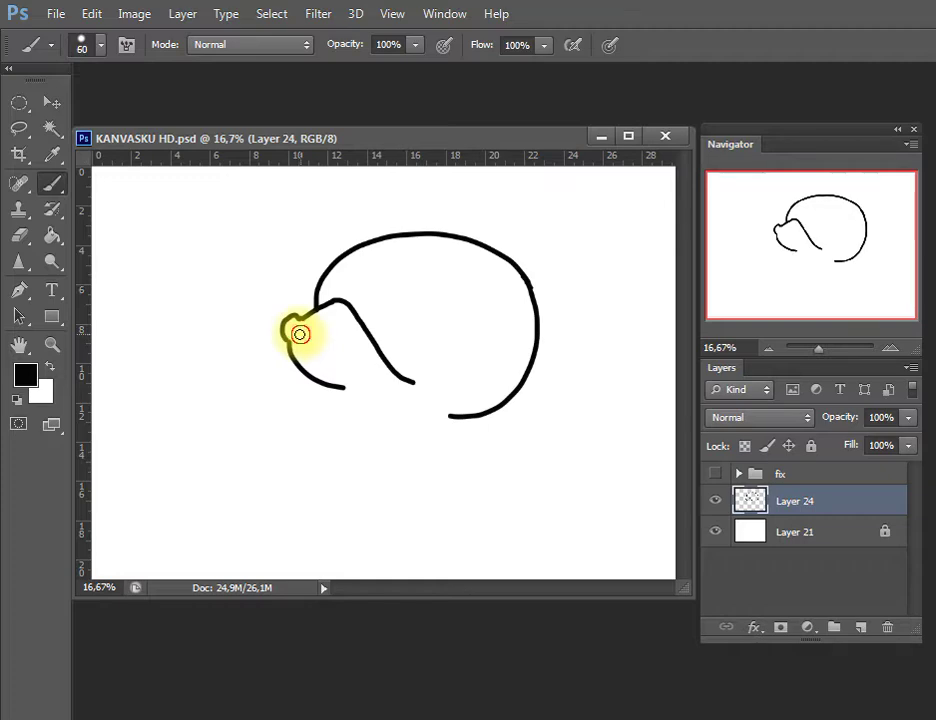
{"action": "left_click", "coordinate": [300, 334]}
Add the second eye dot, a small smile and the front leg below the head.
{"action": "left_click", "coordinate": [333, 334]}
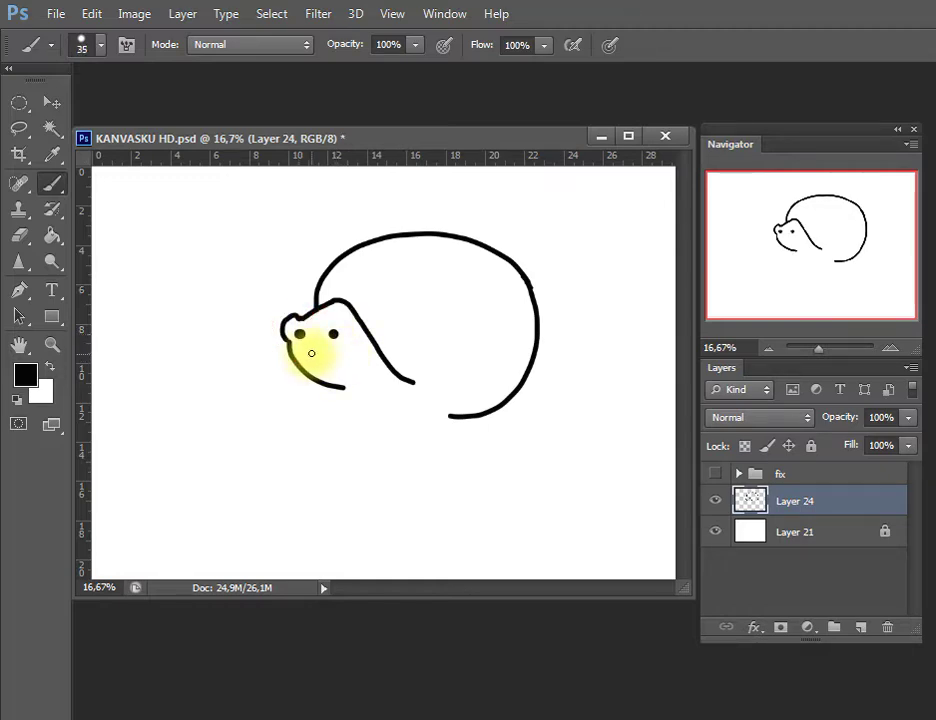
{"action": "left_click_drag", "start_coordinate": [307, 347], "coordinate": [326, 347]}
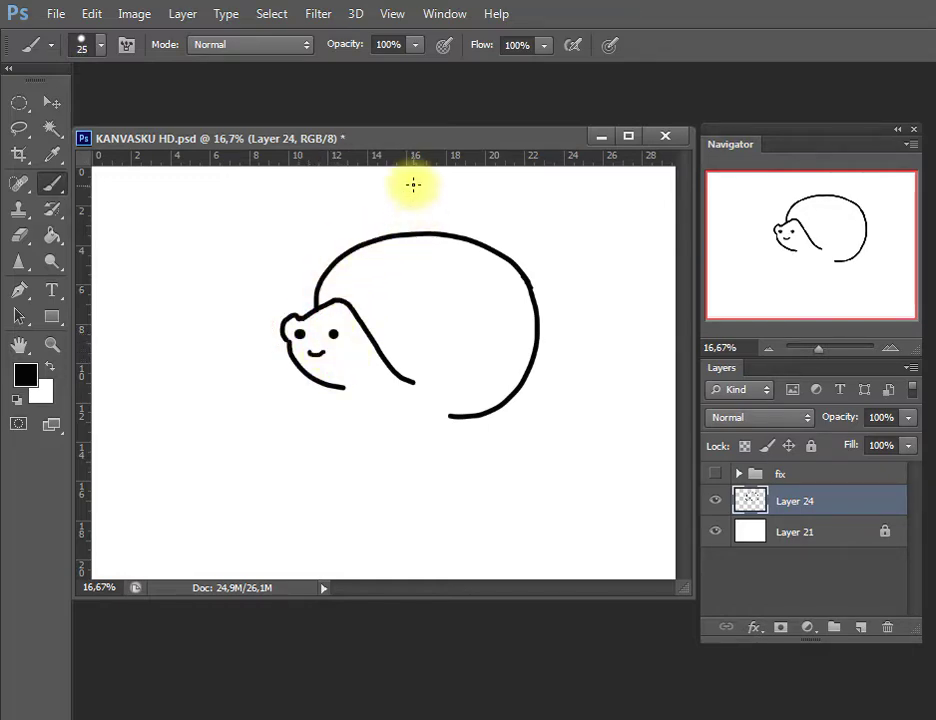
{"action": "mouse_move", "coordinate": [340, 386]}
{"action": "left_mouse_down"}
{"action": "mouse_move", "coordinate": [377, 383]}
{"action": "mouse_move", "coordinate": [330, 390]}
{"action": "mouse_move", "coordinate": [352, 425]}
{"action": "mouse_move", "coordinate": [334, 442]}
{"action": "left_mouse_up"}
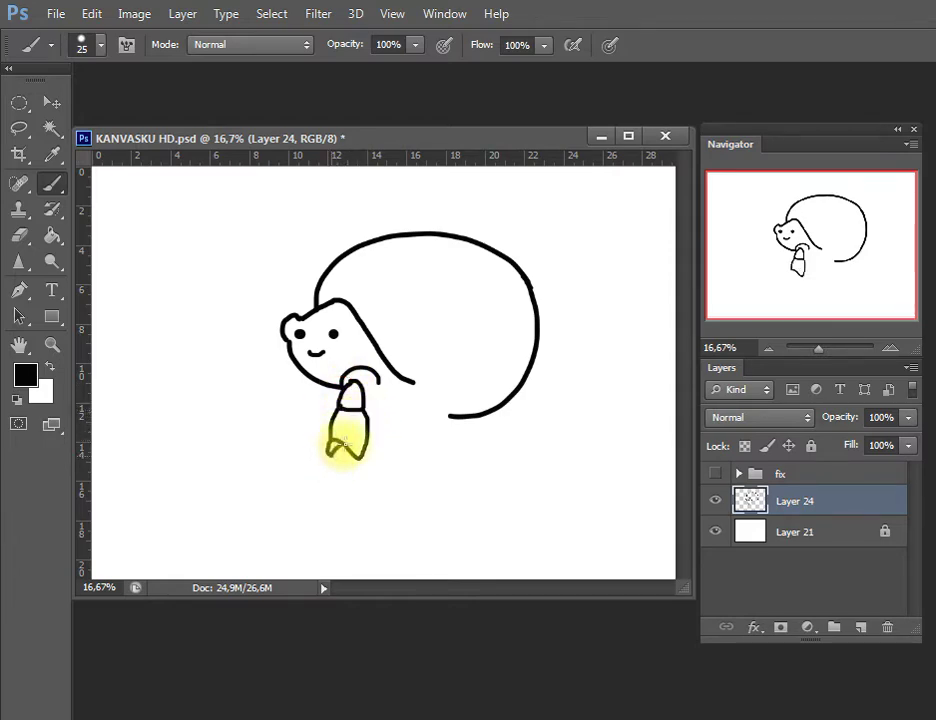
Draw the left arm with its pincer reaching down from the chin.
{"action": "mouse_move", "coordinate": [284, 313]}
{"action": "left_mouse_down"}
{"action": "mouse_move", "coordinate": [293, 382]}
{"action": "mouse_move", "coordinate": [260, 404]}
{"action": "left_mouse_up"}
{"action": "key", "text": "ctrl+z"}
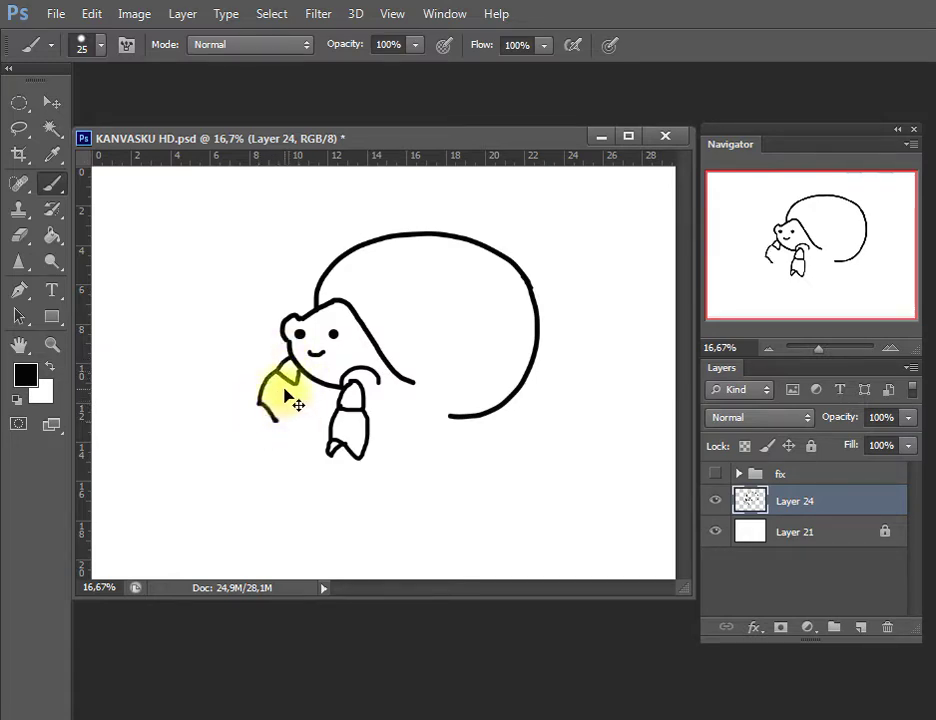
{"action": "mouse_move", "coordinate": [292, 368]}
{"action": "left_mouse_down"}
{"action": "mouse_move", "coordinate": [279, 418]}
{"action": "mouse_move", "coordinate": [290, 380]}
{"action": "mouse_move", "coordinate": [267, 426]}
{"action": "mouse_move", "coordinate": [267, 409]}
{"action": "left_mouse_up"}
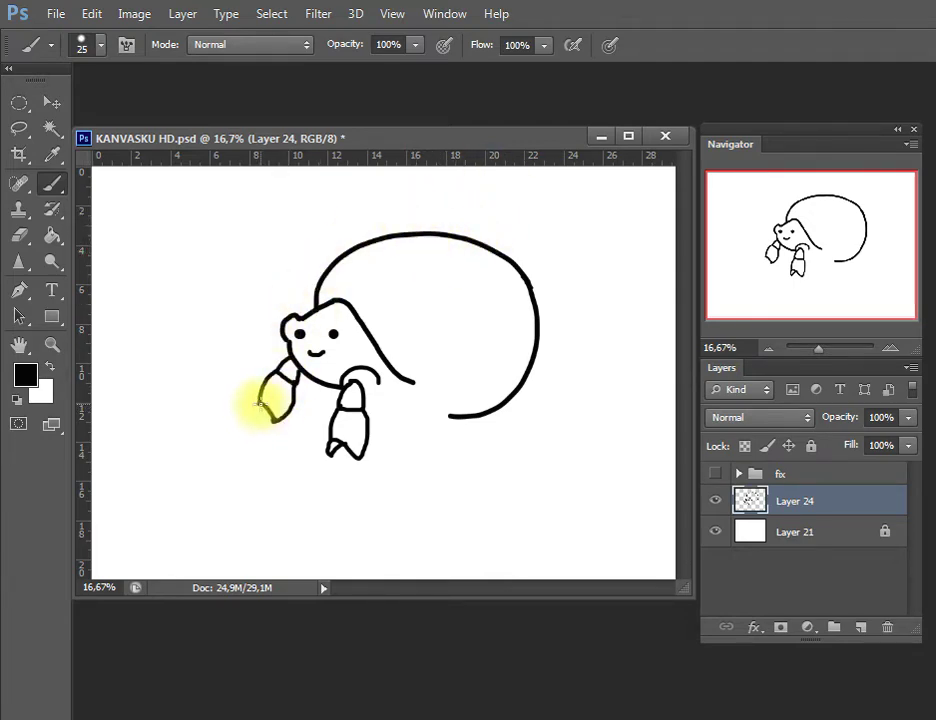
Add the left pincer tip, jointed back legs and a spiral inside the shell, then save.
{"action": "left_click_drag", "start_coordinate": [263, 410], "coordinate": [274, 416]}
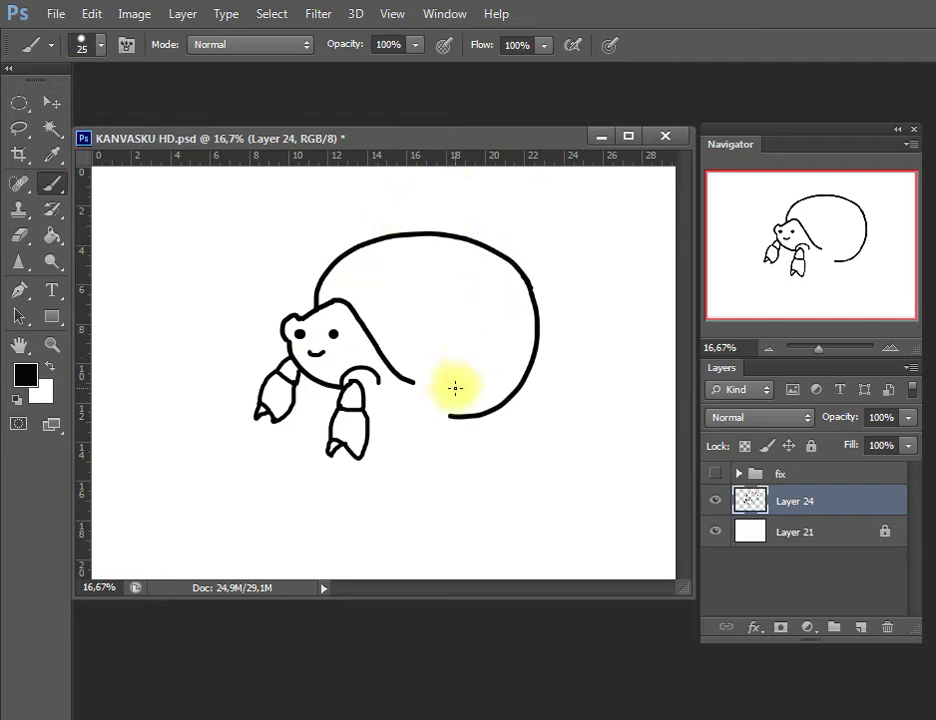
{"action": "left_click_drag", "start_coordinate": [381, 376], "coordinate": [384, 396]}
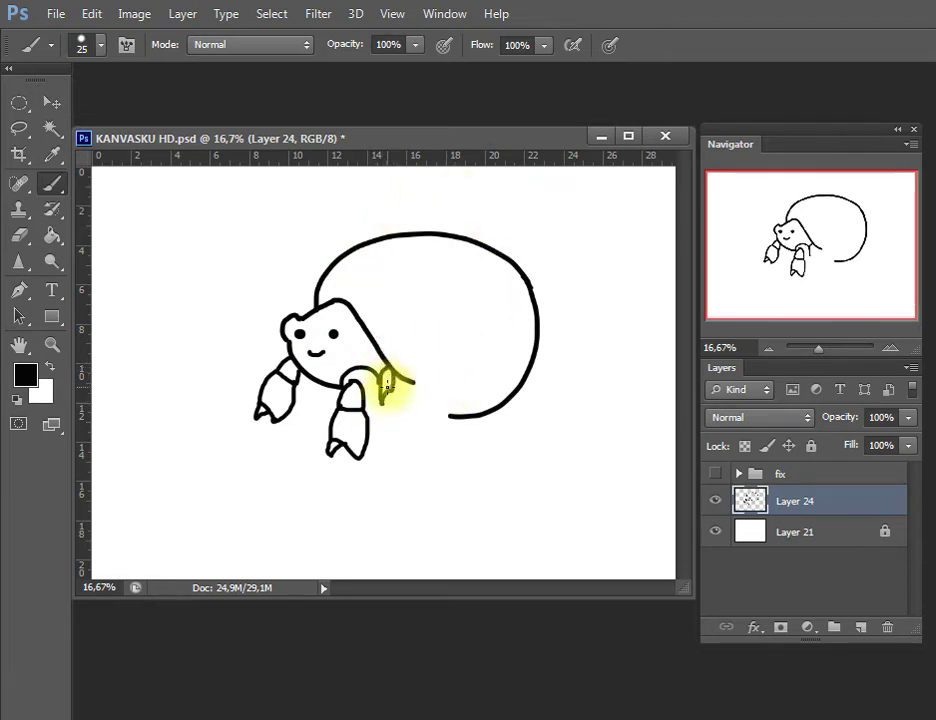
{"action": "mouse_move", "coordinate": [382, 403]}
{"action": "left_mouse_down"}
{"action": "mouse_move", "coordinate": [411, 410]}
{"action": "mouse_move", "coordinate": [415, 437]}
{"action": "mouse_move", "coordinate": [455, 441]}
{"action": "mouse_move", "coordinate": [418, 428]}
{"action": "left_mouse_up"}
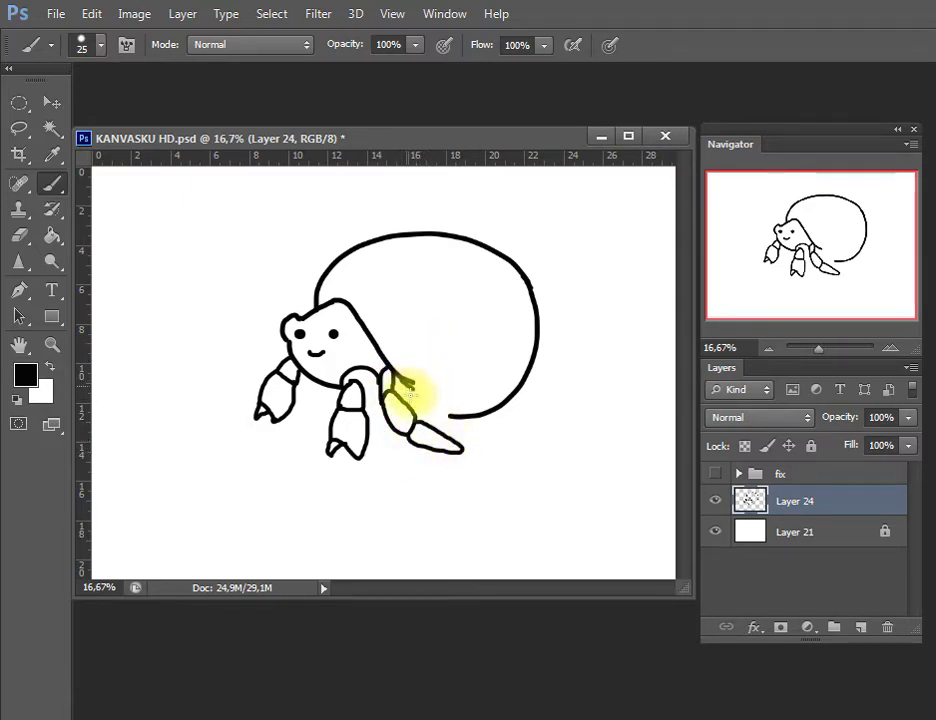
{"action": "mouse_move", "coordinate": [407, 382]}
{"action": "left_mouse_down"}
{"action": "mouse_move", "coordinate": [440, 420]}
{"action": "mouse_move", "coordinate": [470, 430]}
{"action": "mouse_move", "coordinate": [439, 428]}
{"action": "left_mouse_up"}
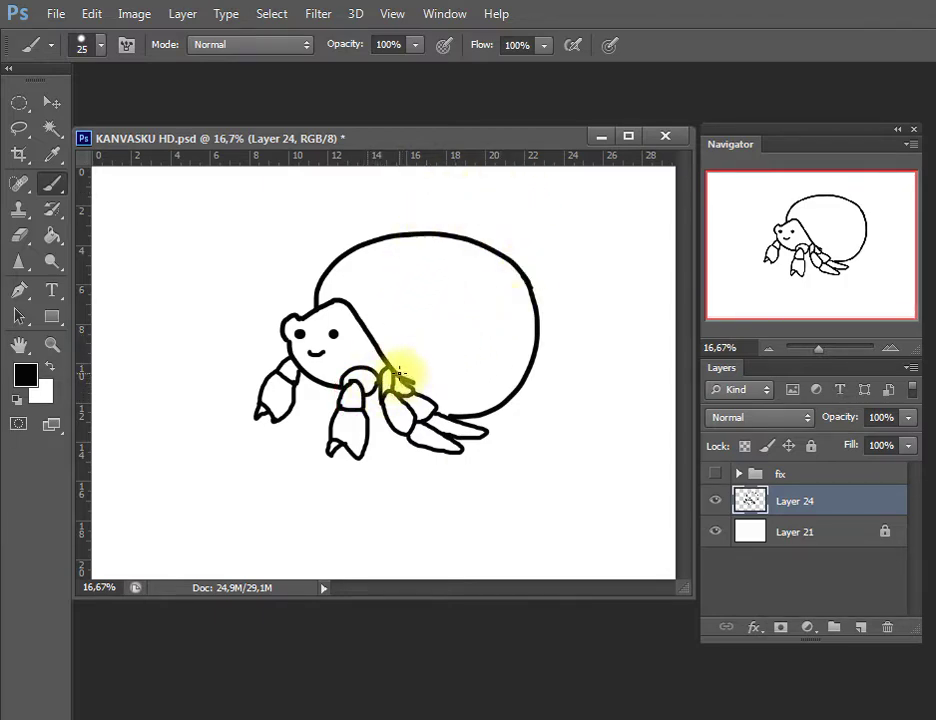
{"action": "mouse_move", "coordinate": [479, 290]}
{"action": "left_mouse_down"}
{"action": "mouse_move", "coordinate": [455, 328]}
{"action": "mouse_move", "coordinate": [472, 334]}
{"action": "left_mouse_up"}
{"action": "key", "text": "ctrl+s"}
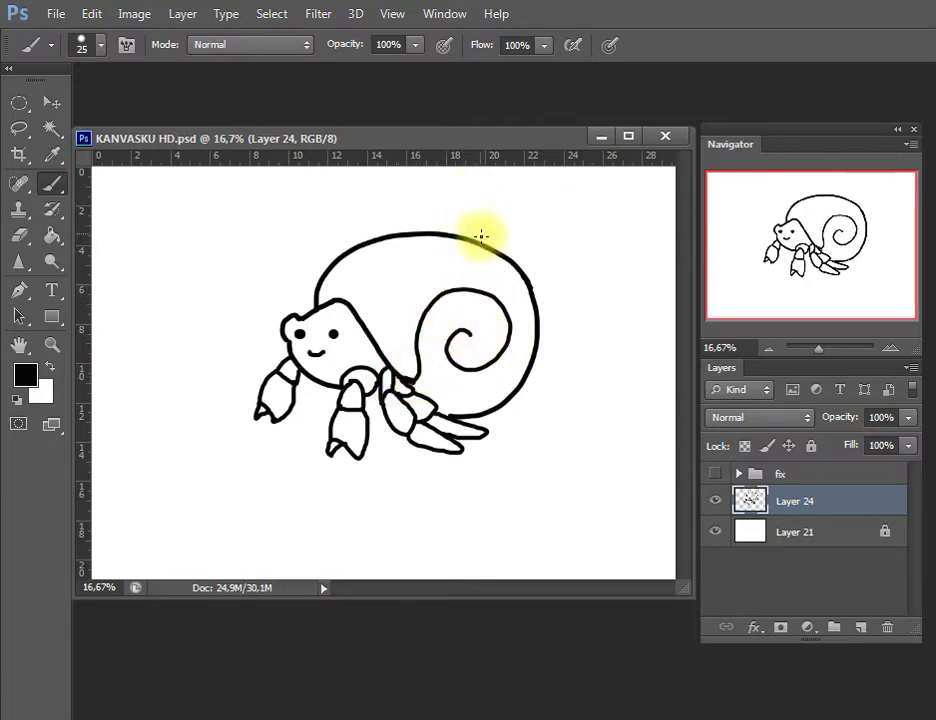
Move the crab lower, tilt it slightly counter-clockwise, and magic-wand the shell's interior.
{"action": "key", "text": "v"}
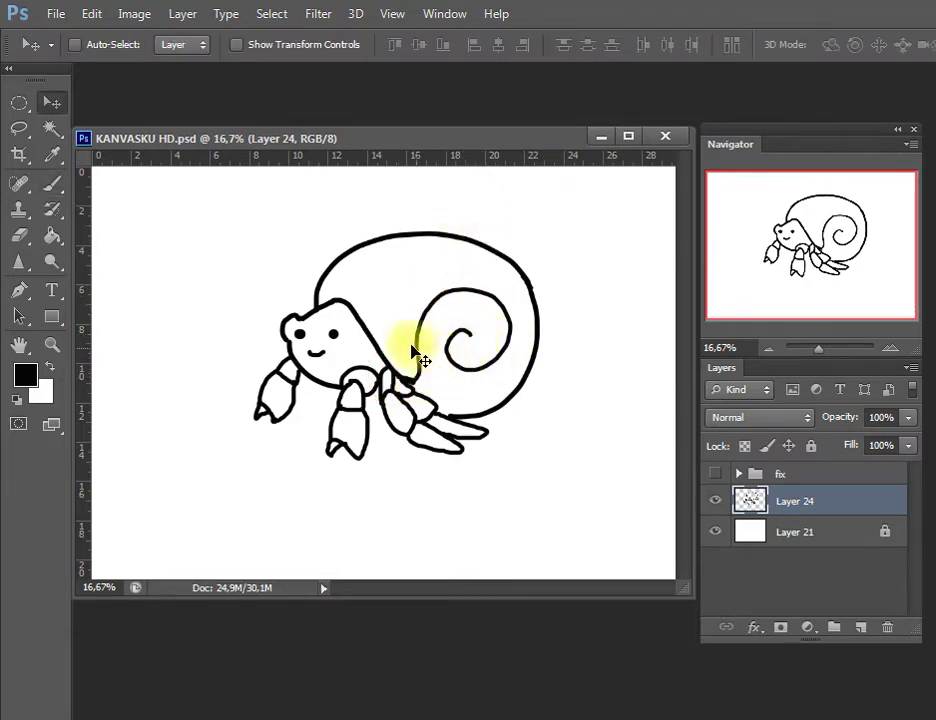
{"action": "left_click_drag", "start_coordinate": [399, 330], "coordinate": [403, 346]}
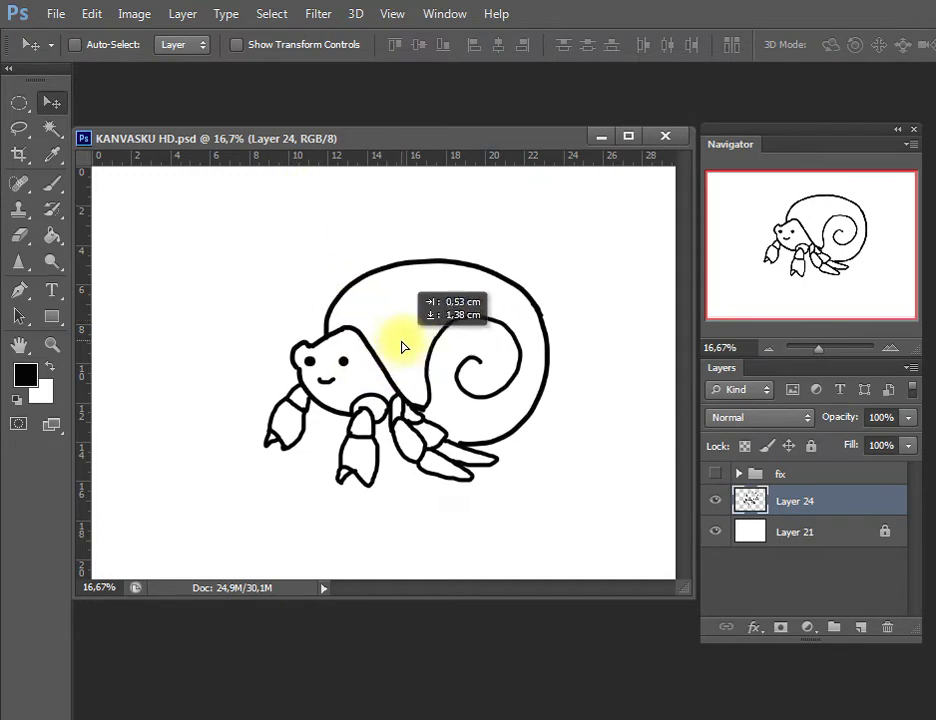
{"action": "key", "text": "ctrl+t"}
{"action": "left_click_drag", "start_coordinate": [580, 335], "coordinate": [526, 338]}
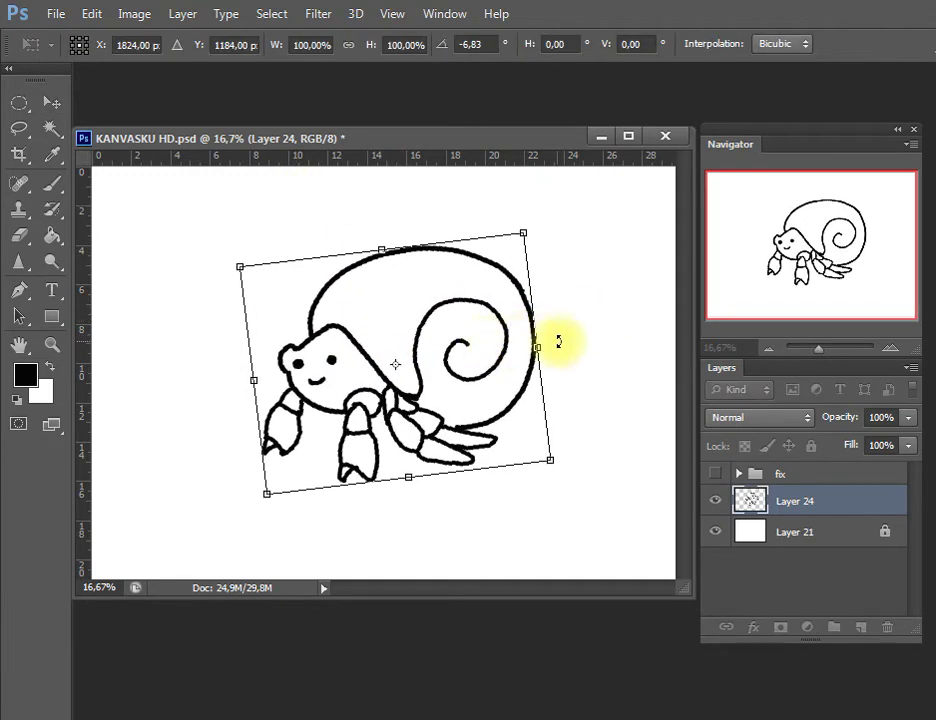
{"action": "key", "text": "Return"}
{"action": "key", "text": "w"}
{"action": "left_click", "coordinate": [397, 292]}
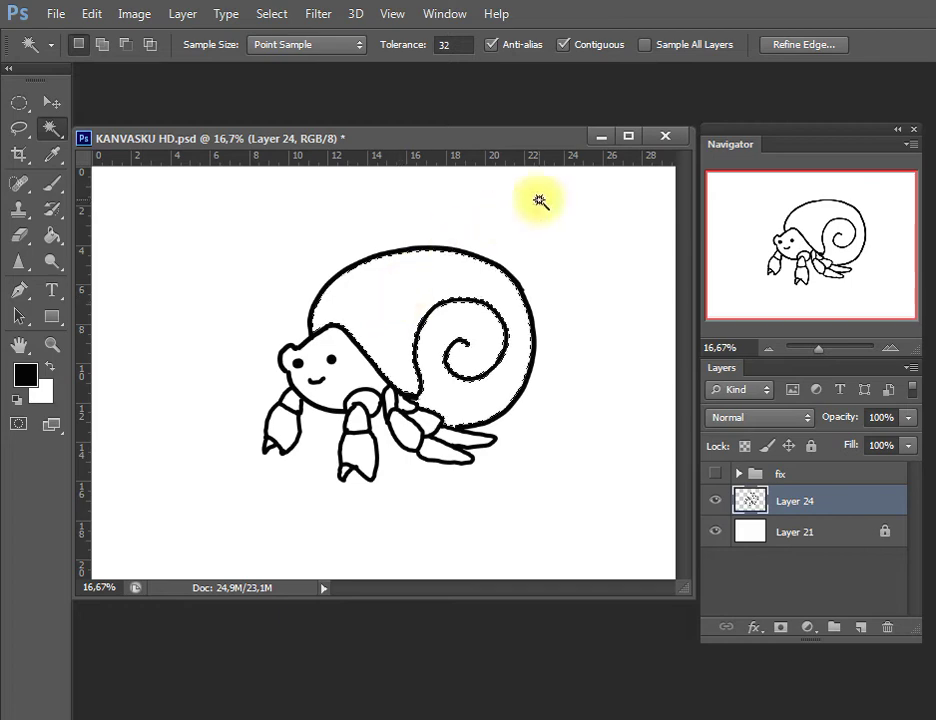
Sample the pale yellow and fill the shell selection with it.
{"action": "key", "text": "i"}
{"action": "left_click", "coordinate": [370, 296]}
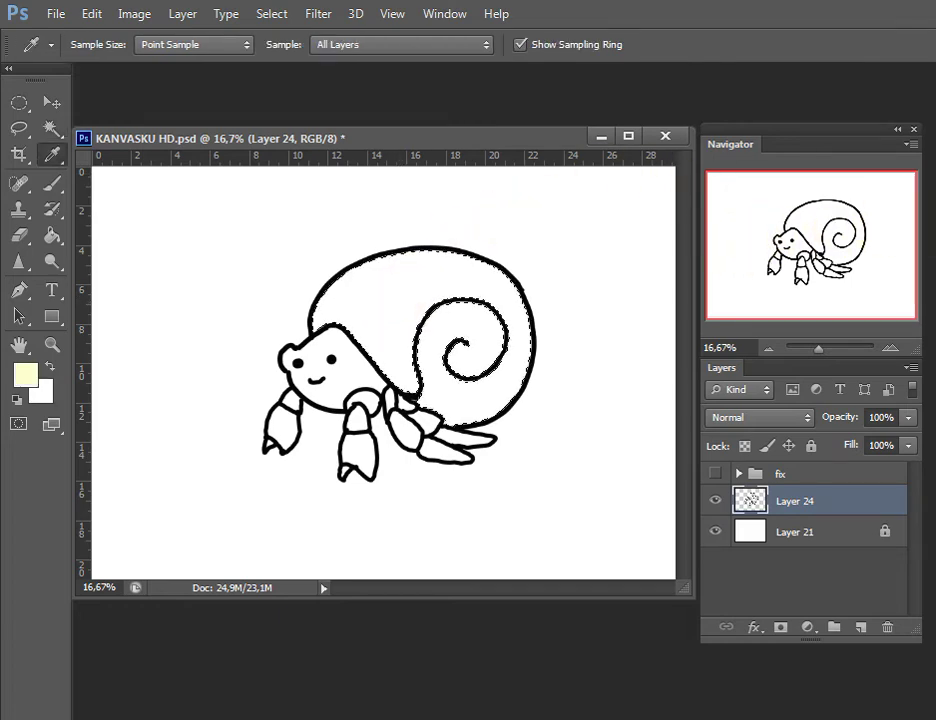
{"action": "key", "text": "x"}
{"action": "key", "text": "ctrl+BackSpace"}
Paint faint orange curved stripes and spiral shading inside the shell, then deselect and save.
{"action": "key", "text": "b"}
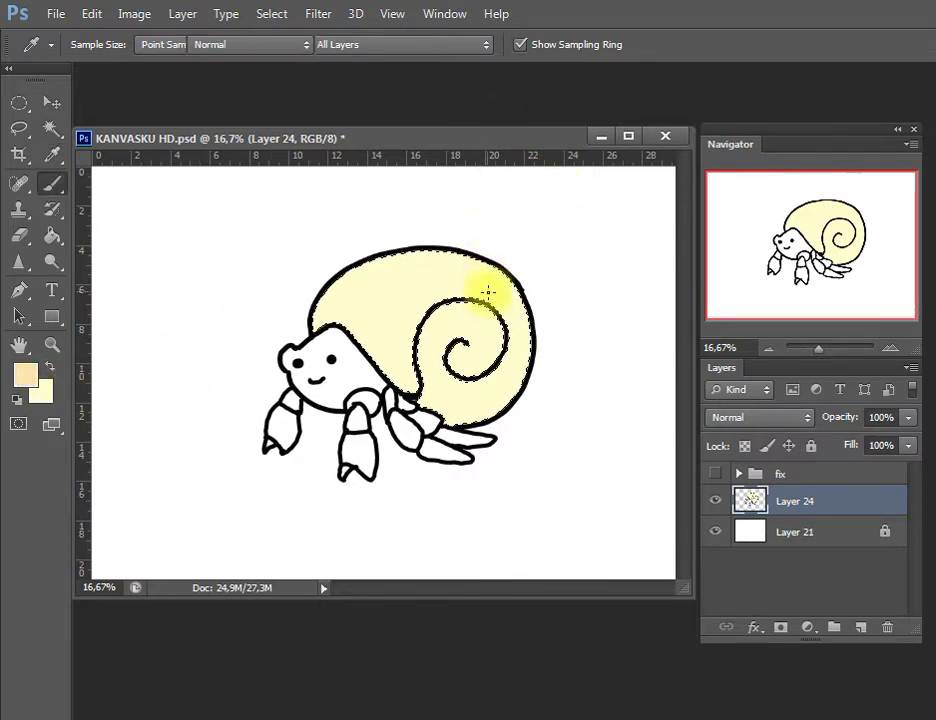
{"action": "mouse_move", "coordinate": [357, 284]}
{"action": "left_mouse_down"}
{"action": "mouse_move", "coordinate": [330, 326]}
{"action": "mouse_move", "coordinate": [428, 265]}
{"action": "left_mouse_up"}
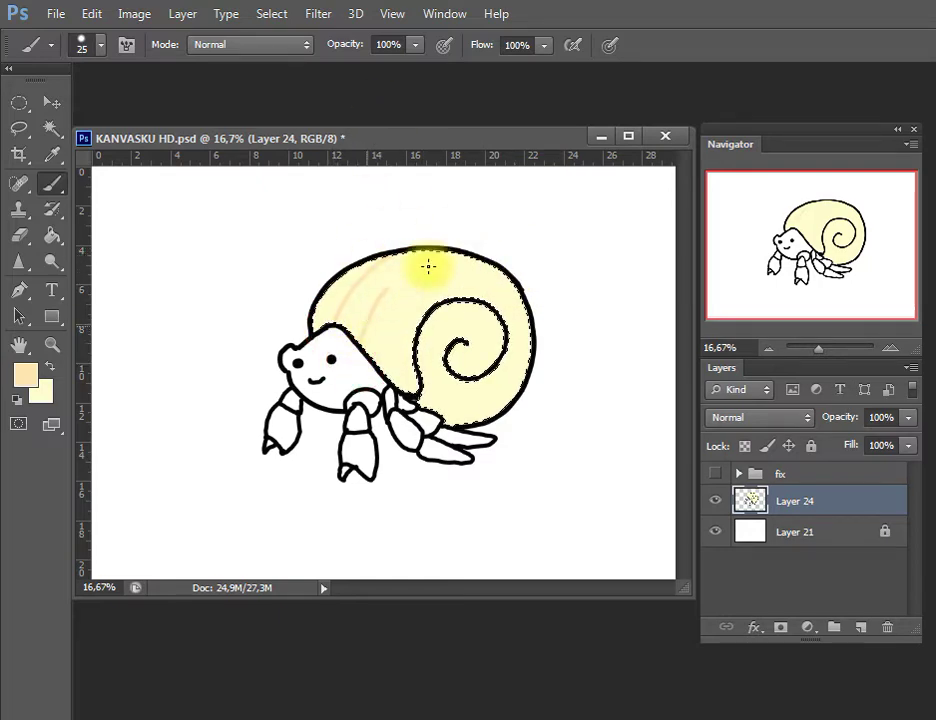
{"action": "left_click_drag", "start_coordinate": [380, 385], "coordinate": [418, 302]}
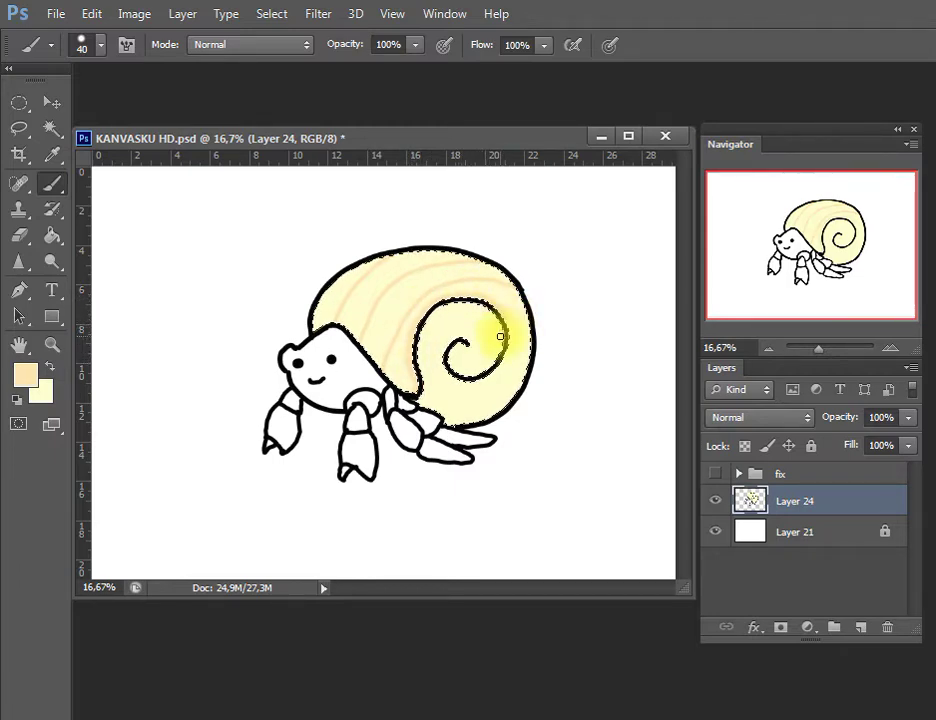
{"action": "left_click_drag", "start_coordinate": [507, 334], "coordinate": [509, 344]}
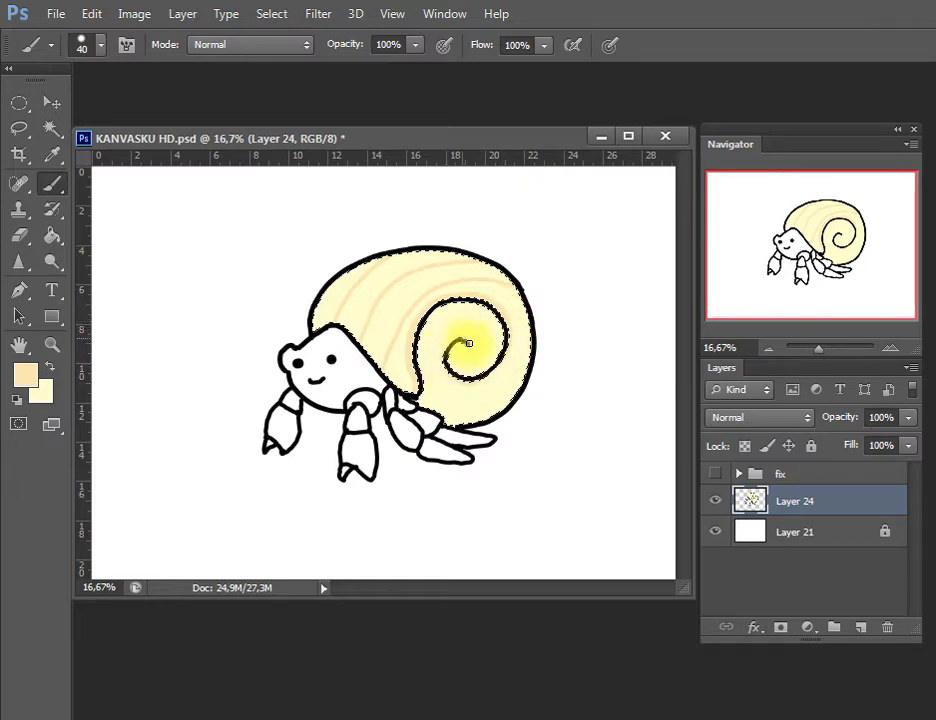
{"action": "mouse_move", "coordinate": [470, 345]}
{"action": "left_mouse_down"}
{"action": "mouse_move", "coordinate": [453, 343]}
{"action": "mouse_move", "coordinate": [476, 344]}
{"action": "mouse_move", "coordinate": [460, 376]}
{"action": "mouse_move", "coordinate": [487, 382]}
{"action": "mouse_move", "coordinate": [509, 332]}
{"action": "mouse_move", "coordinate": [476, 381]}
{"action": "left_mouse_up"}
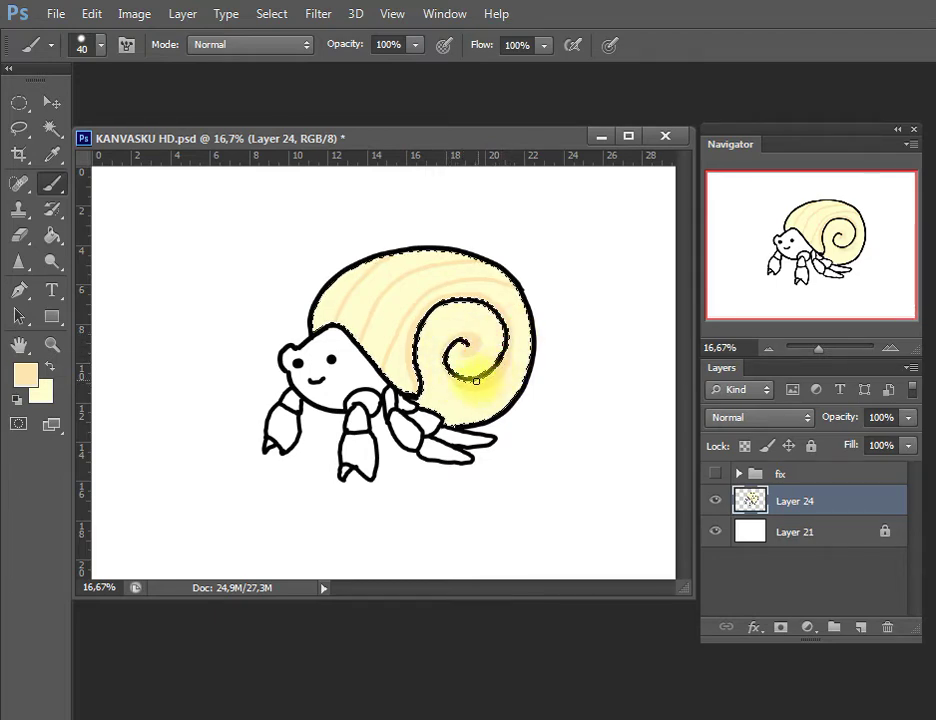
{"action": "key", "text": "ctrl+d"}
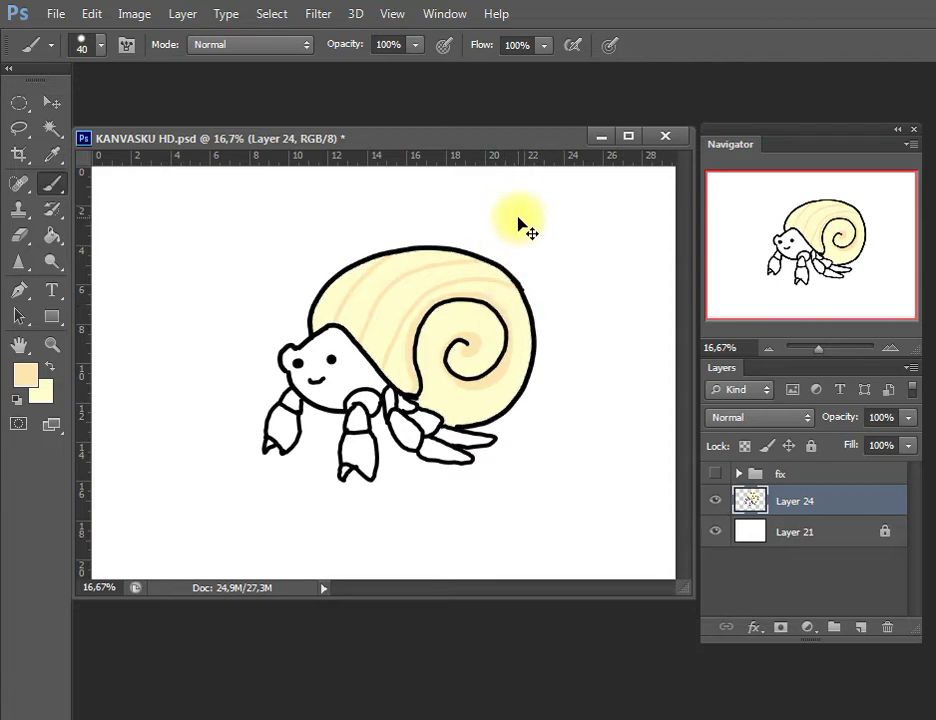
{"action": "key", "text": "ctrl+s"}
Magic-wand the head, then add the front claw, front, middle and back legs.
{"action": "key", "text": "w"}
{"action": "left_click", "coordinate": [345, 382]}
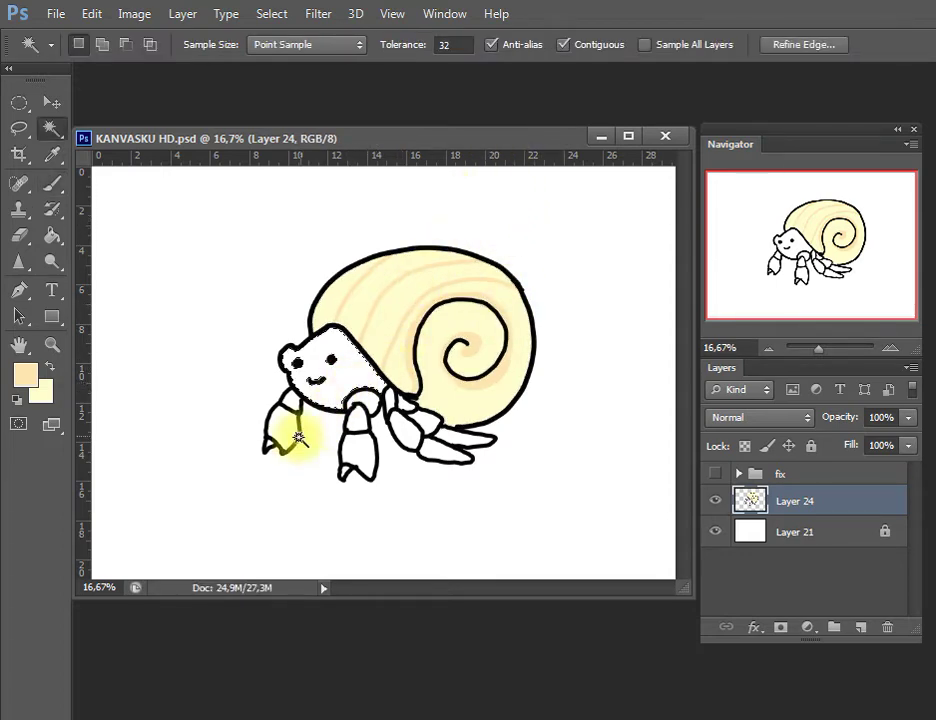
{"action": "left_click", "coordinate": [293, 425]}
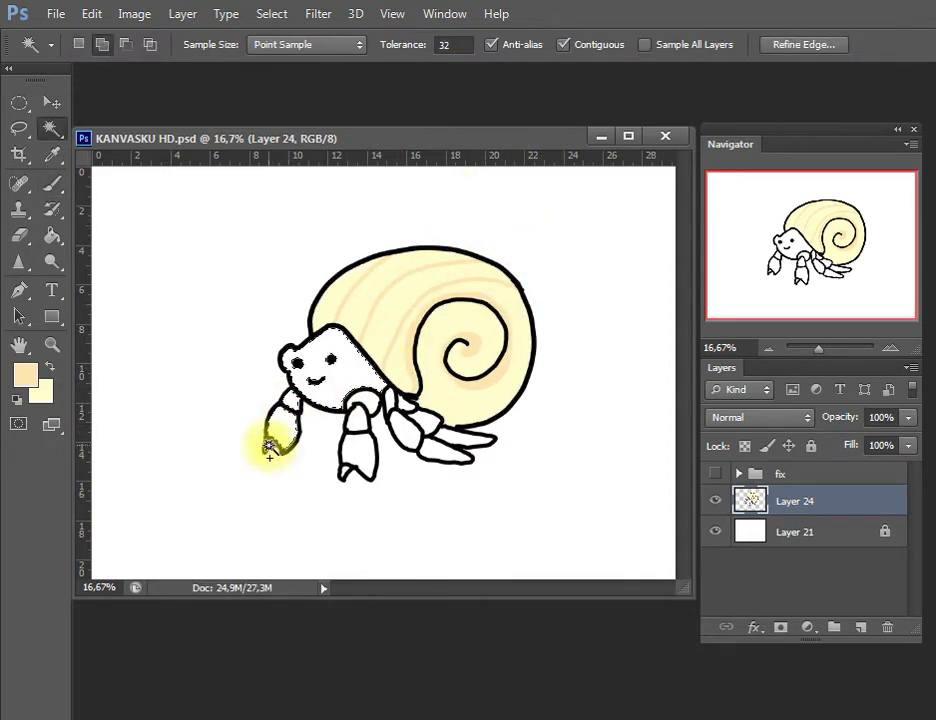
{"action": "left_click", "coordinate": [345, 455]}
{"action": "left_click", "coordinate": [367, 406]}
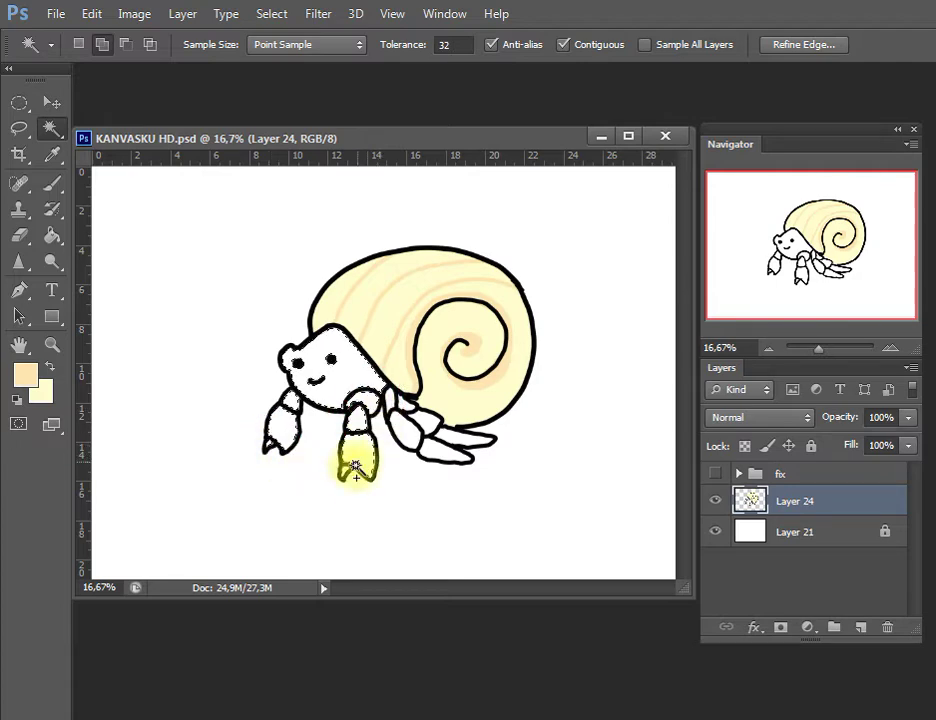
{"action": "left_click", "coordinate": [382, 403]}
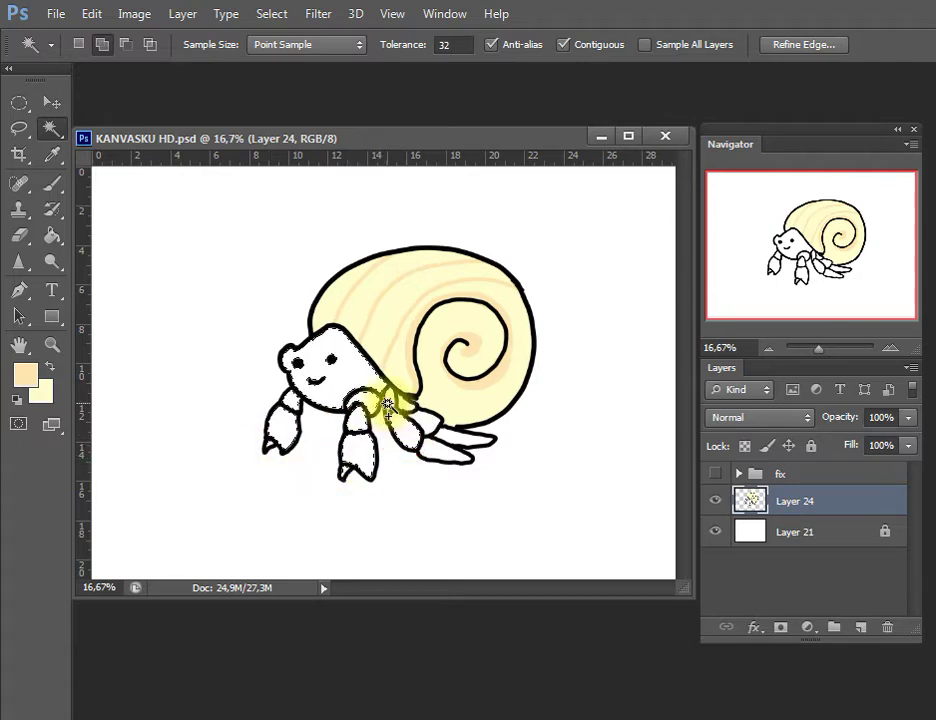
{"action": "left_click", "coordinate": [458, 440]}
{"action": "left_click", "coordinate": [391, 393], "text": "shift"}
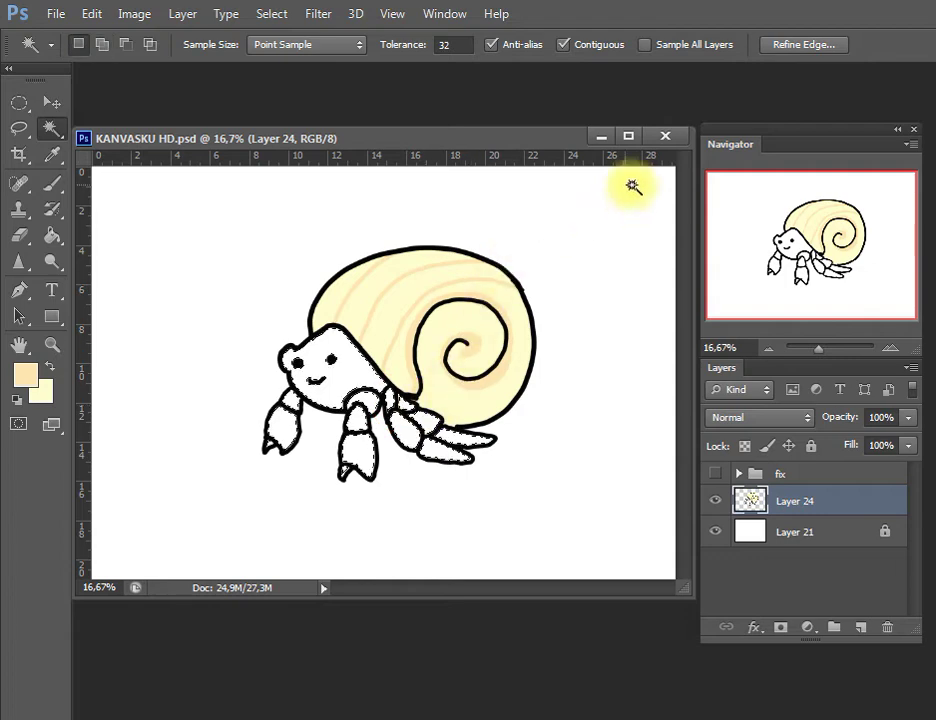
Fill the selected head, claws and legs with orange.
{"action": "key", "text": "i"}
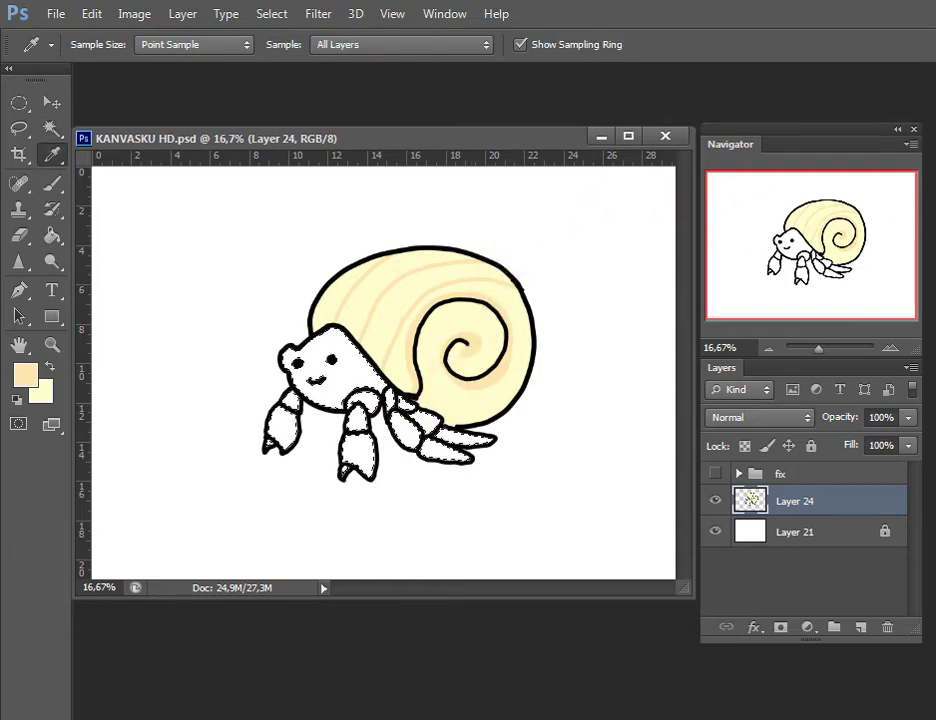
{"action": "key", "text": "x"}
{"action": "key", "text": "ctrl+BackSpace"}
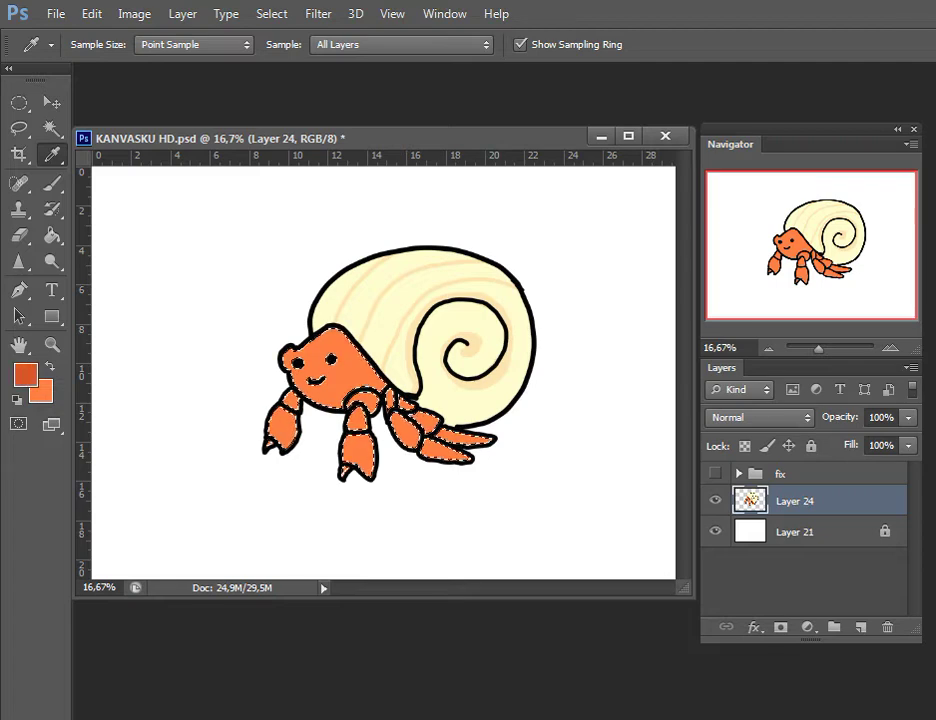
Shade the front leg, claw, middle leg tip and back toes with darker orange.
{"action": "key", "text": "b"}
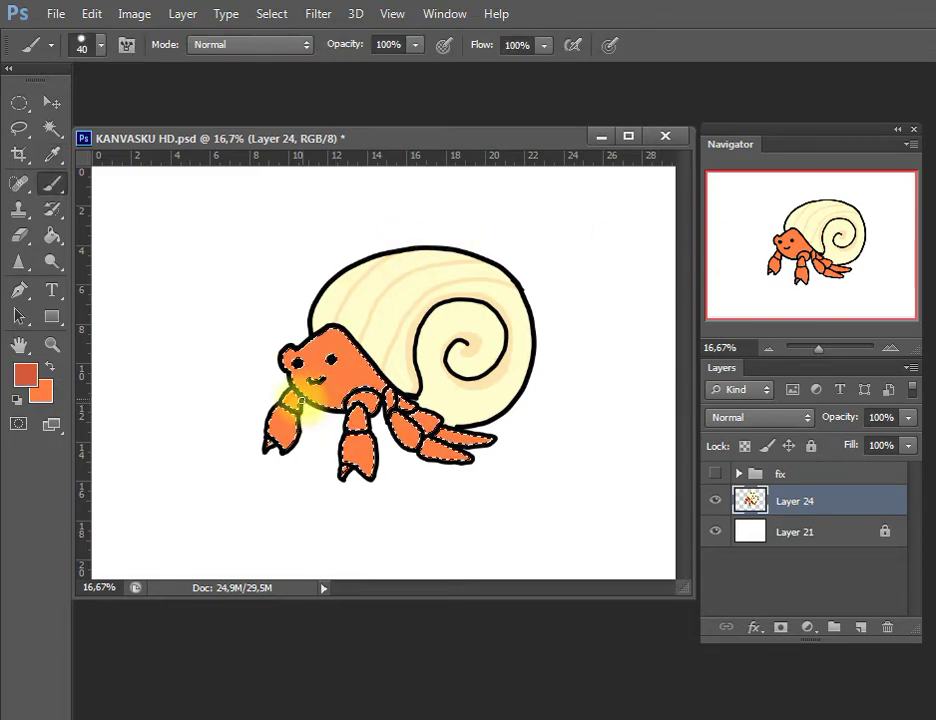
{"action": "left_click_drag", "start_coordinate": [296, 421], "coordinate": [282, 451]}
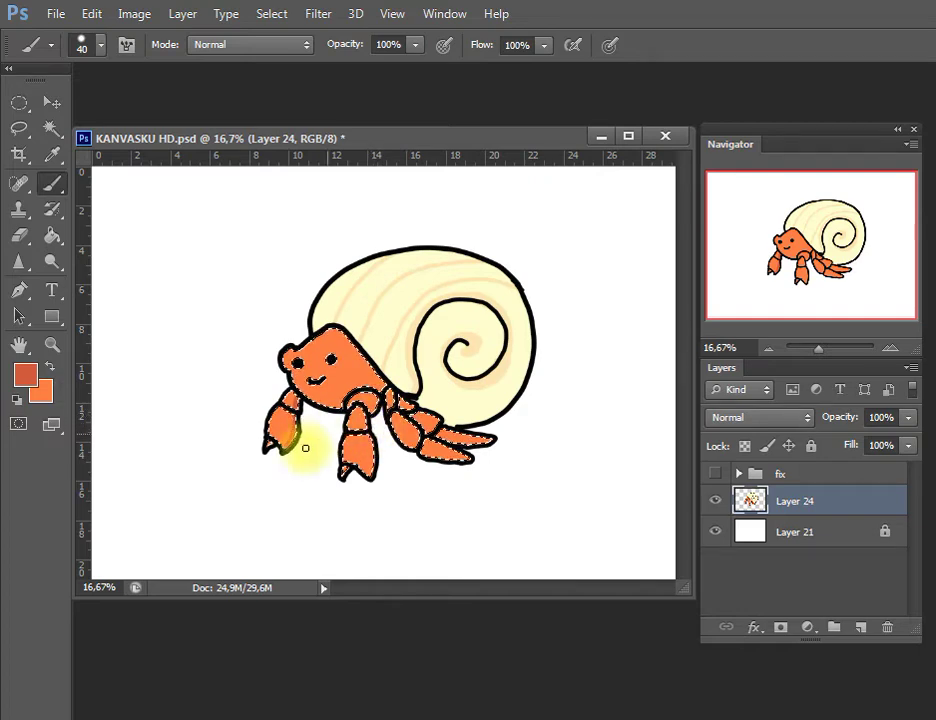
{"action": "left_click", "coordinate": [266, 449]}
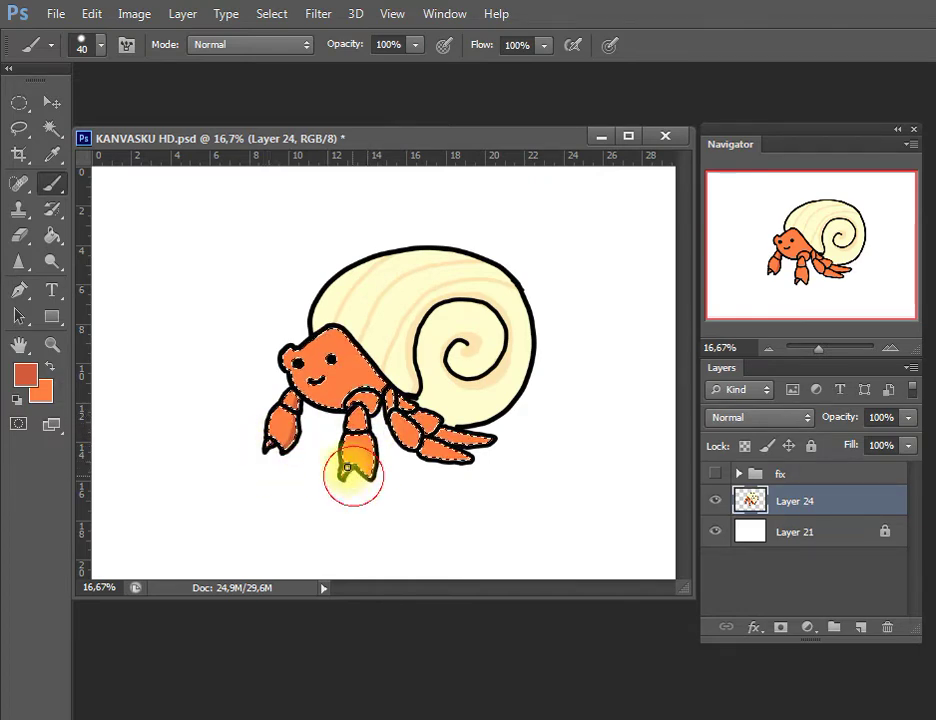
{"action": "mouse_move", "coordinate": [347, 467]}
{"action": "left_mouse_down"}
{"action": "mouse_move", "coordinate": [372, 466]}
{"action": "mouse_move", "coordinate": [360, 487]}
{"action": "mouse_move", "coordinate": [369, 432]}
{"action": "left_mouse_up"}
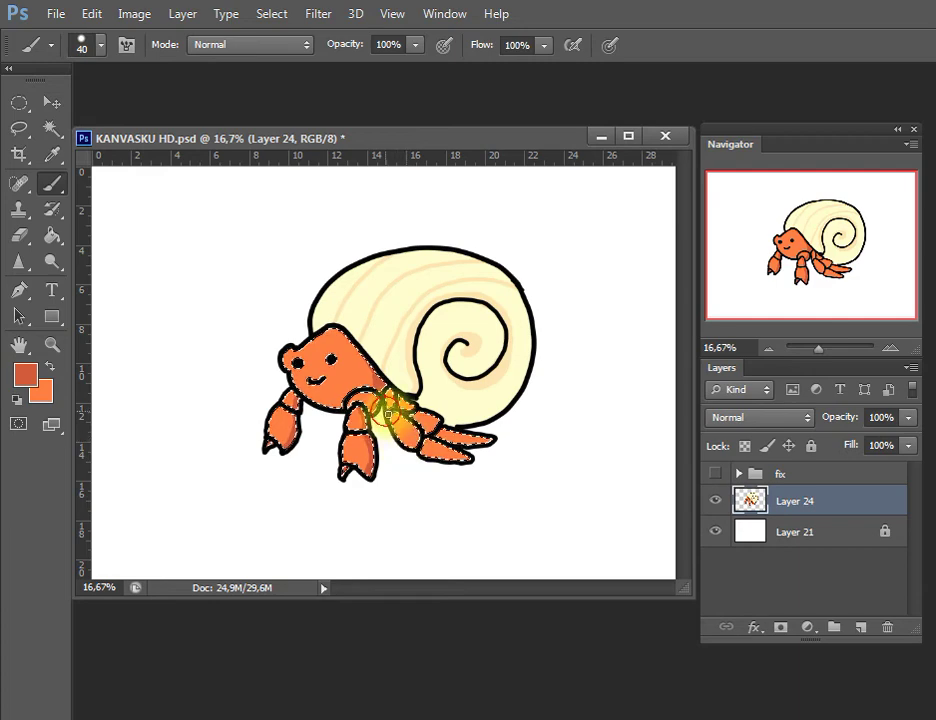
{"action": "left_click_drag", "start_coordinate": [479, 447], "coordinate": [455, 447]}
Deselect, save, touch up the toe tips and save again.
{"action": "key", "text": "ctrl+d"}
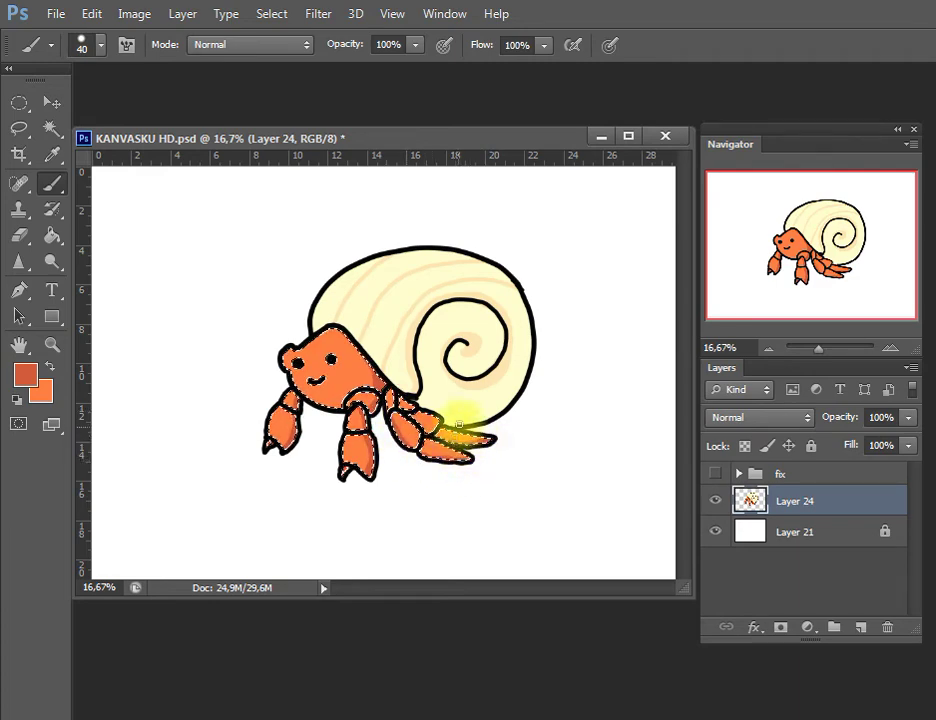
{"action": "key", "text": "ctrl+s"}
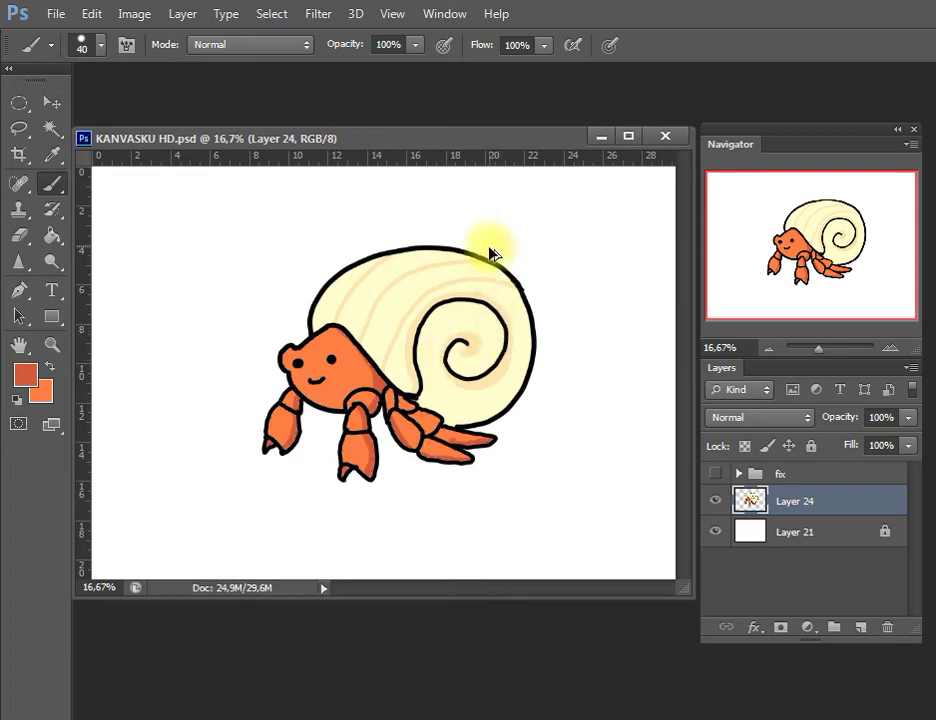
{"action": "mouse_move", "coordinate": [445, 432]}
{"action": "left_mouse_down"}
{"action": "mouse_move", "coordinate": [485, 441]}
{"action": "mouse_move", "coordinate": [456, 445]}
{"action": "left_mouse_up"}
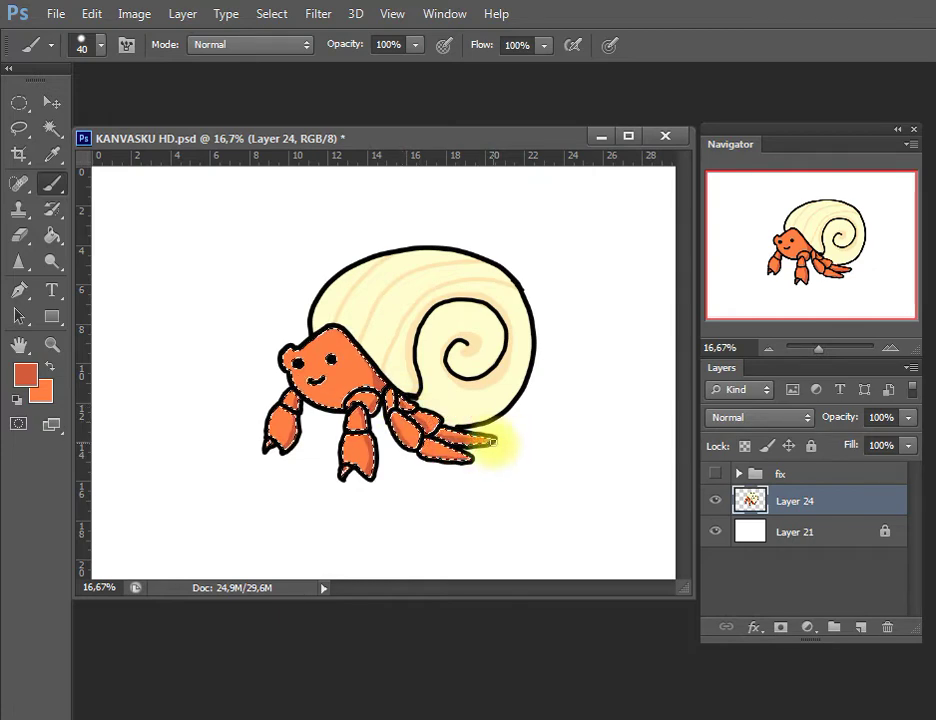
{"action": "key", "text": "ctrl+d"}
{"action": "key", "text": "ctrl+s"}
Select the crab's orange body and set the foreground colour to peach #ffb28e.
{"action": "key", "text": "w"}
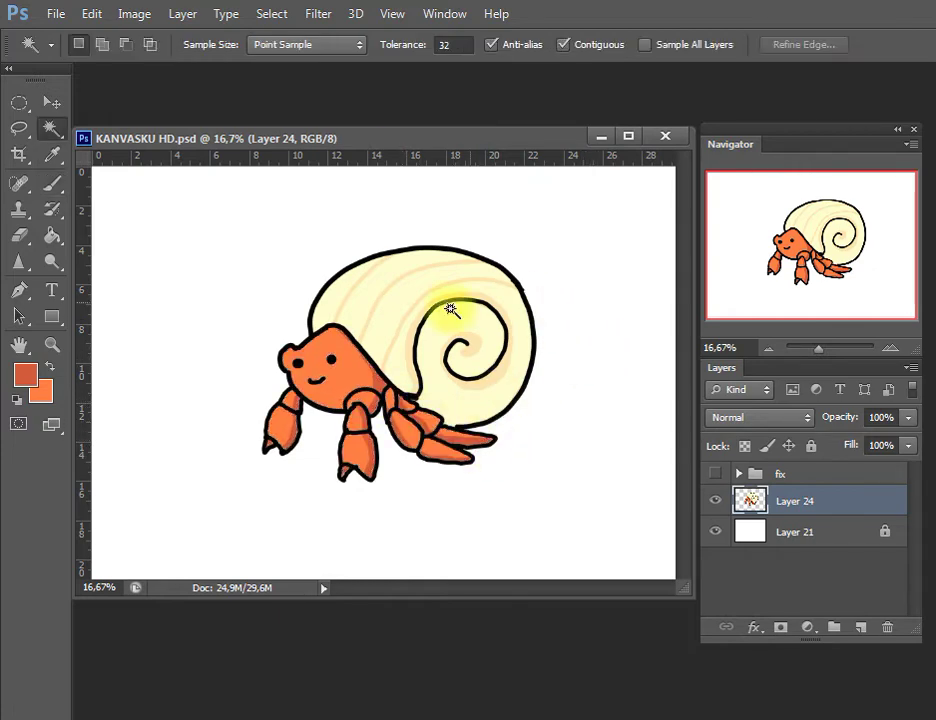
{"action": "left_click", "coordinate": [331, 370]}
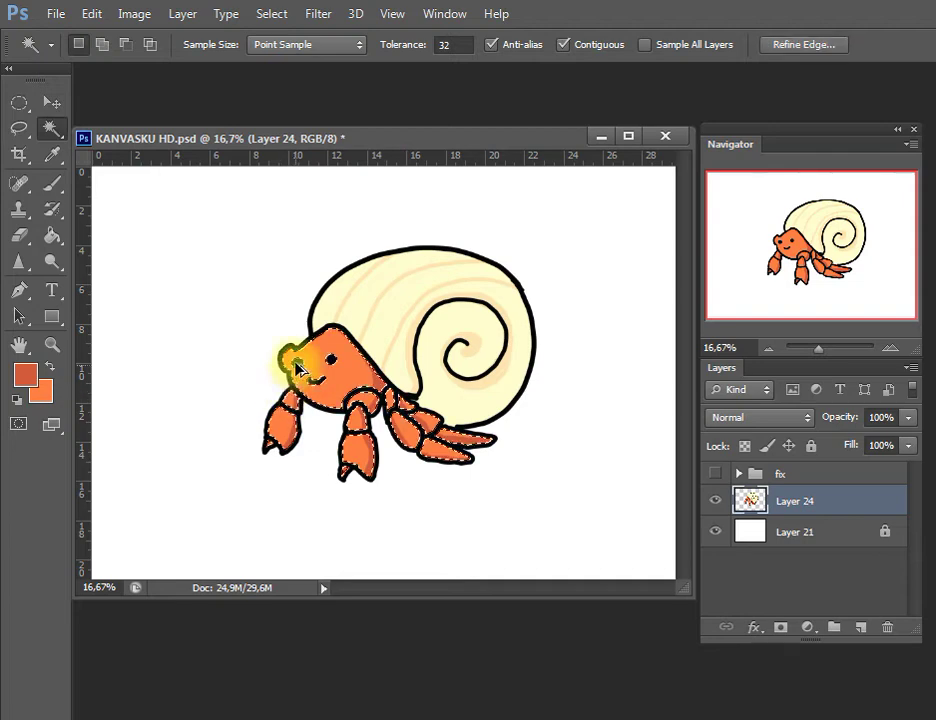
{"action": "key", "text": "x"}
{"action": "left_click", "coordinate": [22, 376]}
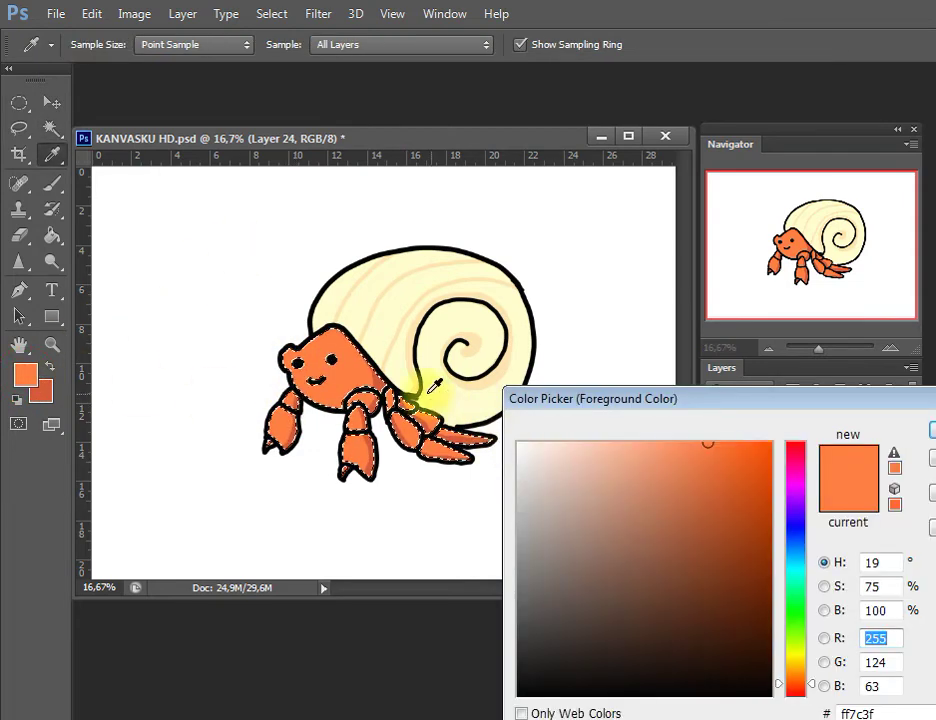
{"action": "left_click", "coordinate": [629, 443]}
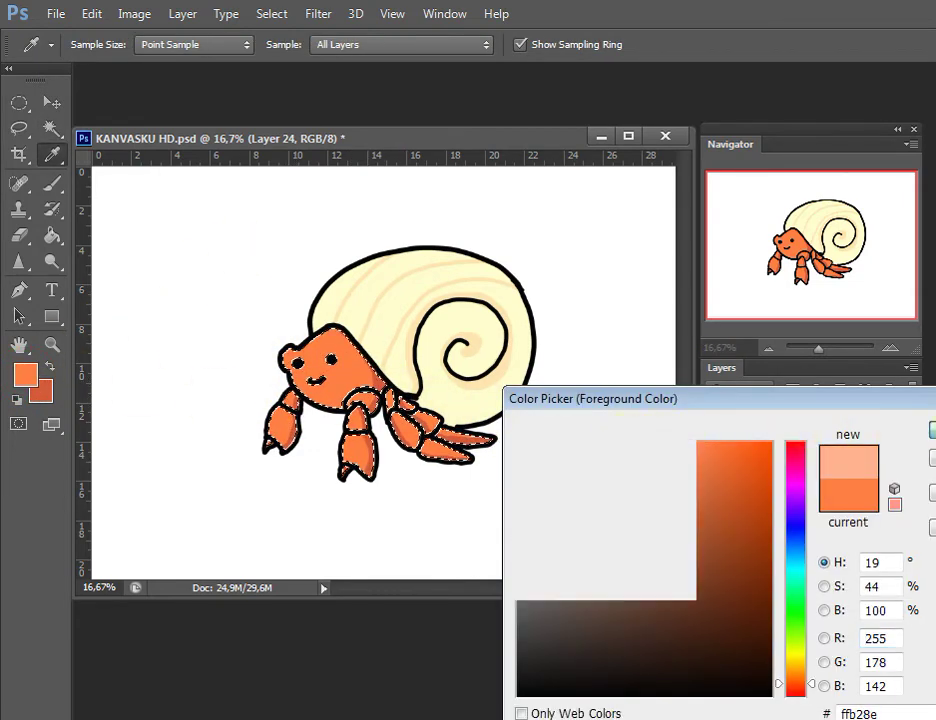
{"action": "left_click", "coordinate": [928, 432]}
Brush peach highlights onto the claws and legs, then deselect and save.
{"action": "key", "text": "b"}
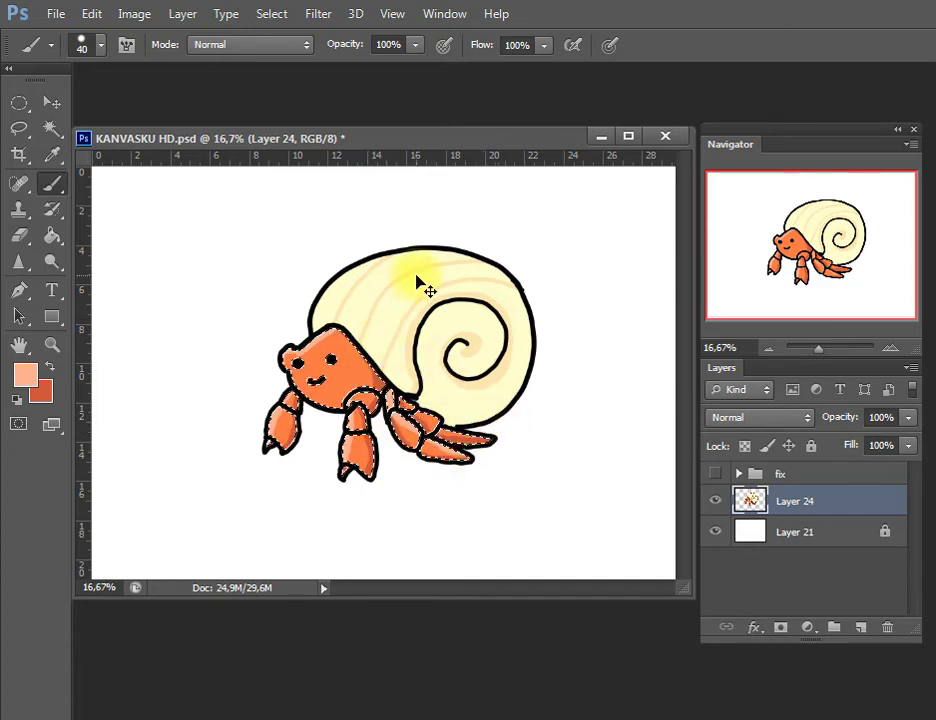
{"action": "key", "text": "ctrl+d"}
{"action": "key", "text": "ctrl+s"}
Select the shell's interior and set the foreground colour to pale yellow #fffee9.
{"action": "key", "text": "w"}
{"action": "left_click", "coordinate": [388, 310]}
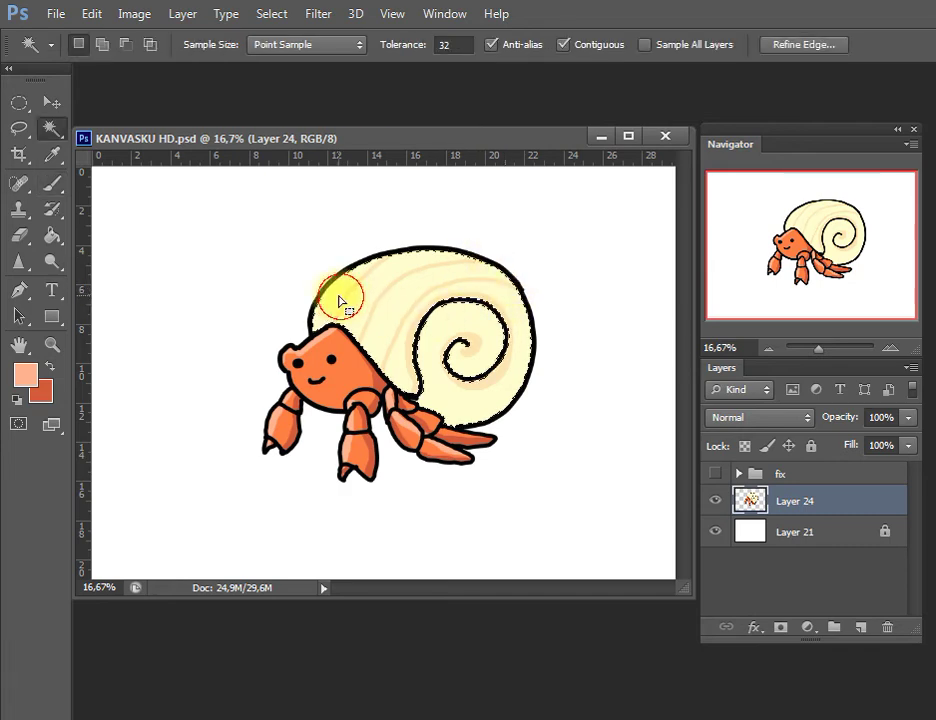
{"action": "left_click", "coordinate": [26, 375]}
{"action": "left_click", "coordinate": [468, 377]}
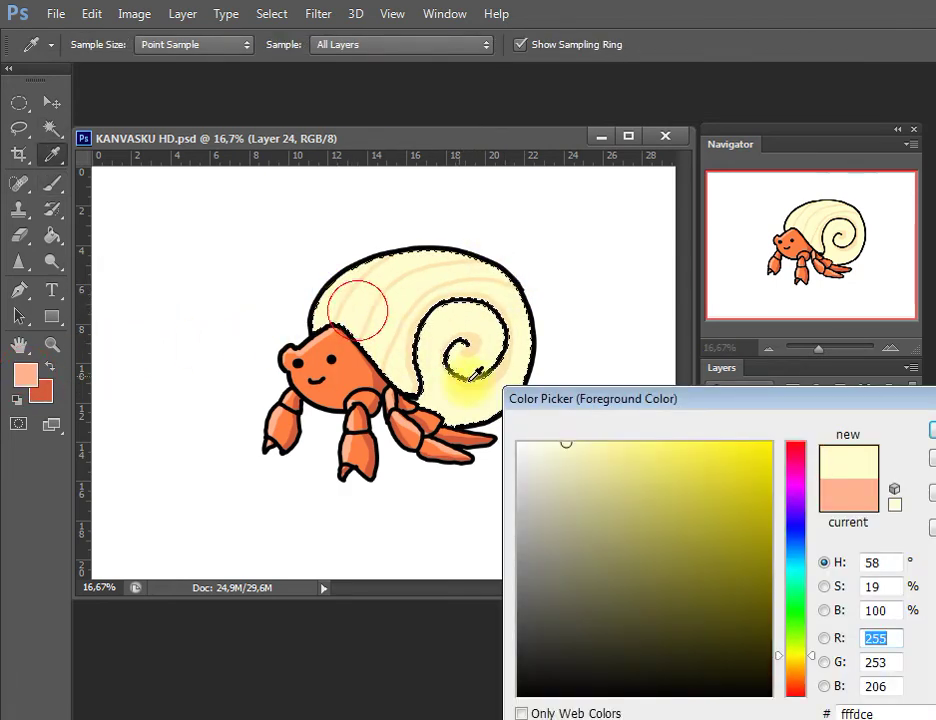
{"action": "left_click_drag", "start_coordinate": [556, 452], "coordinate": [539, 442]}
{"action": "key", "text": "Return"}
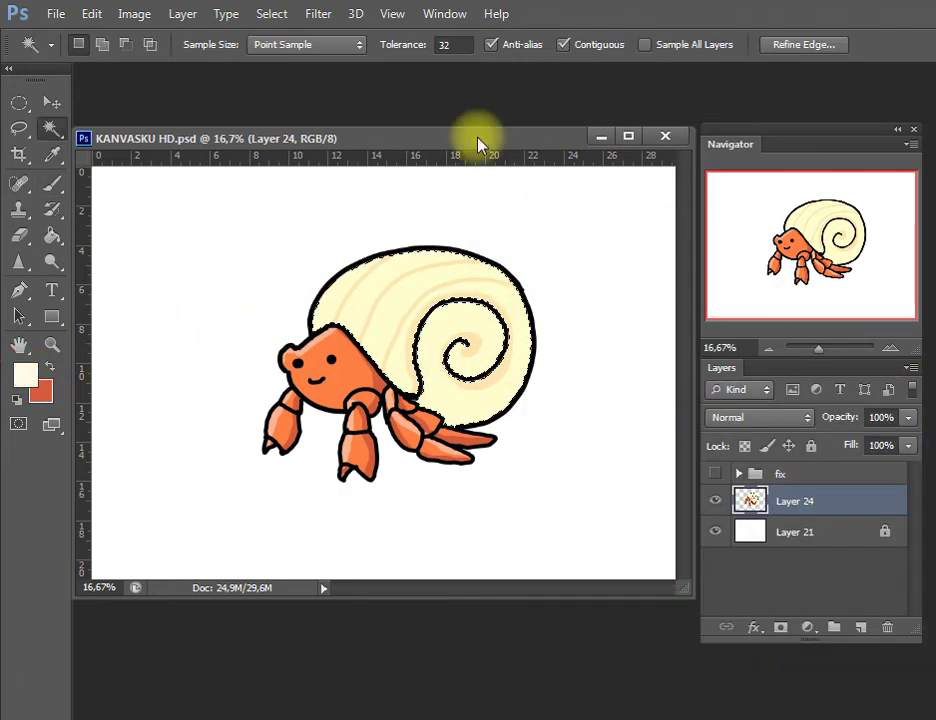
Brush pale highlights along the shell's edges, deselect, save, and select Layer 21.
{"action": "key", "text": "b"}
{"action": "mouse_move", "coordinate": [312, 333]}
{"action": "left_mouse_down"}
{"action": "mouse_move", "coordinate": [400, 251]}
{"action": "mouse_move", "coordinate": [439, 366]}
{"action": "left_mouse_up"}
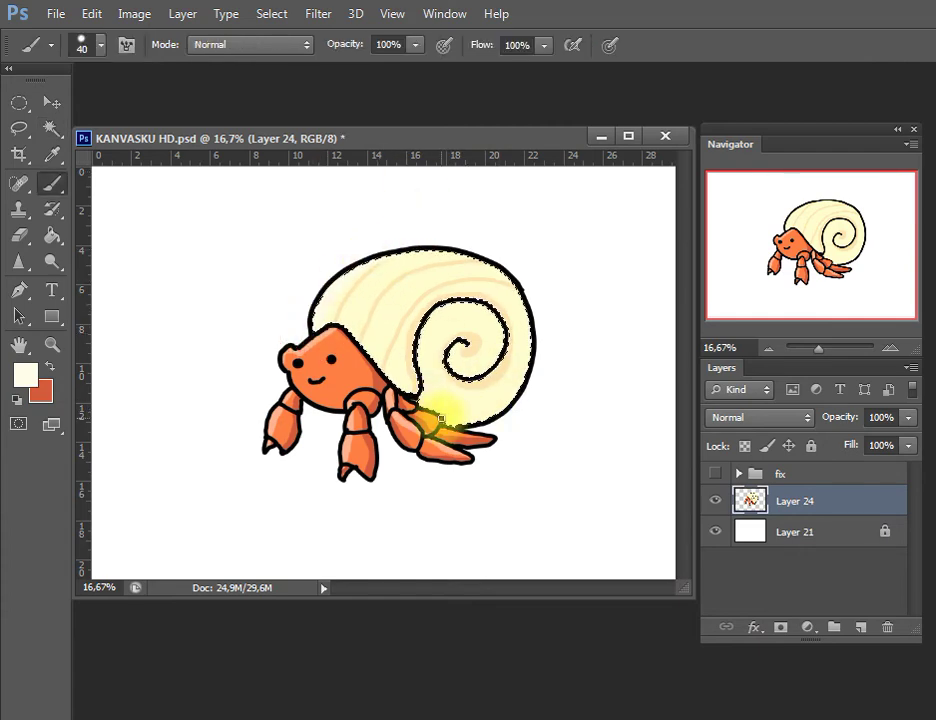
{"action": "mouse_move", "coordinate": [441, 418]}
{"action": "left_mouse_down"}
{"action": "mouse_move", "coordinate": [533, 378]}
{"action": "mouse_move", "coordinate": [521, 297]}
{"action": "left_mouse_up"}
{"action": "mouse_move", "coordinate": [475, 433]}
{"action": "left_mouse_down"}
{"action": "mouse_move", "coordinate": [535, 351]}
{"action": "mouse_move", "coordinate": [449, 428]}
{"action": "mouse_move", "coordinate": [506, 397]}
{"action": "mouse_move", "coordinate": [447, 422]}
{"action": "left_mouse_up"}
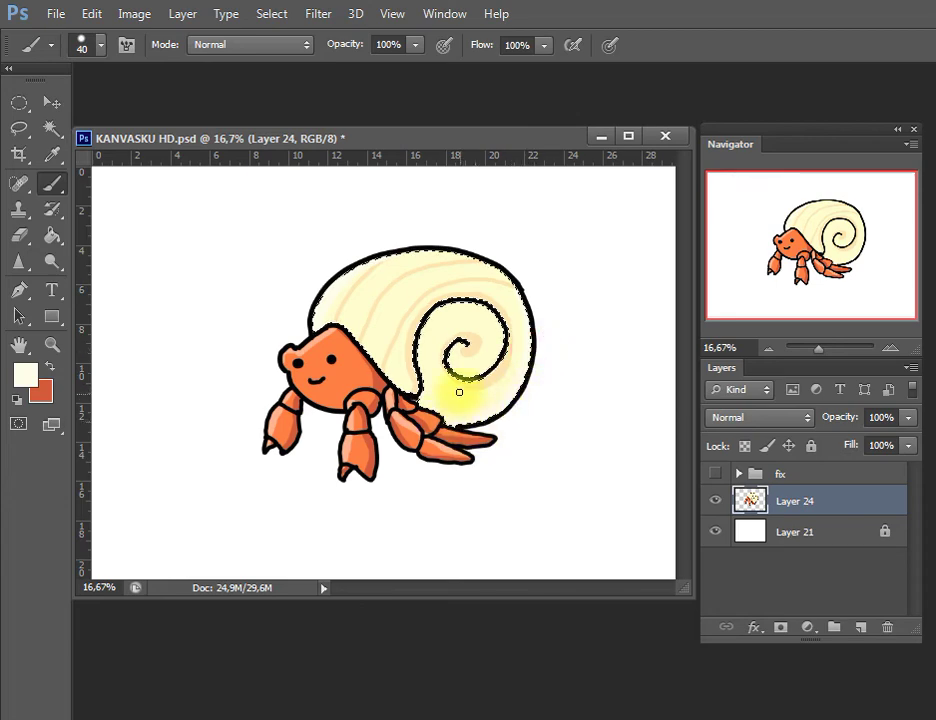
{"action": "key", "text": "ctrl+d"}
{"action": "key", "text": "ctrl+s"}
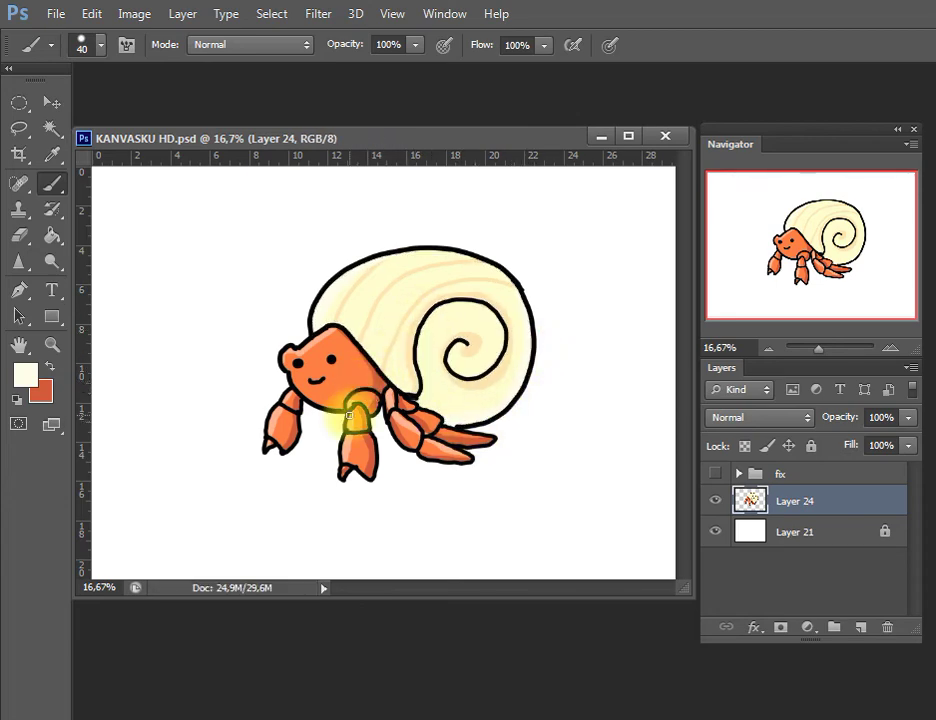
{"action": "left_click", "coordinate": [838, 535]}
Add a new empty layer and set the foreground colour to beige #f1e0bf.
{"action": "left_click", "coordinate": [860, 627]}
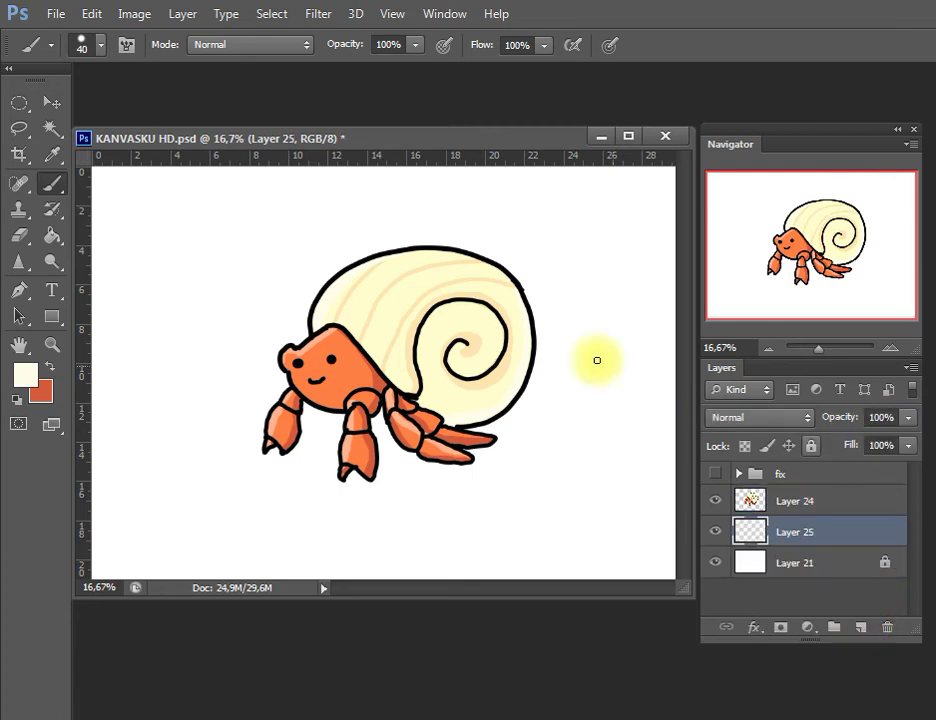
{"action": "left_click", "coordinate": [28, 378]}
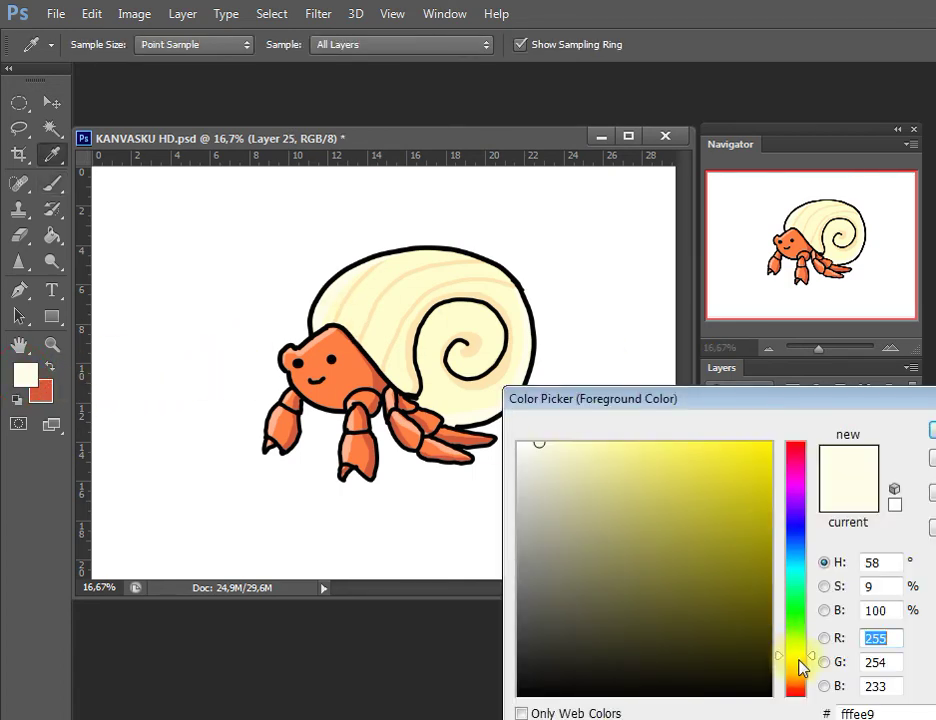
{"action": "left_click", "coordinate": [799, 661]}
{"action": "left_click", "coordinate": [626, 447]}
{"action": "left_click_drag", "start_coordinate": [809, 663], "coordinate": [804, 669]}
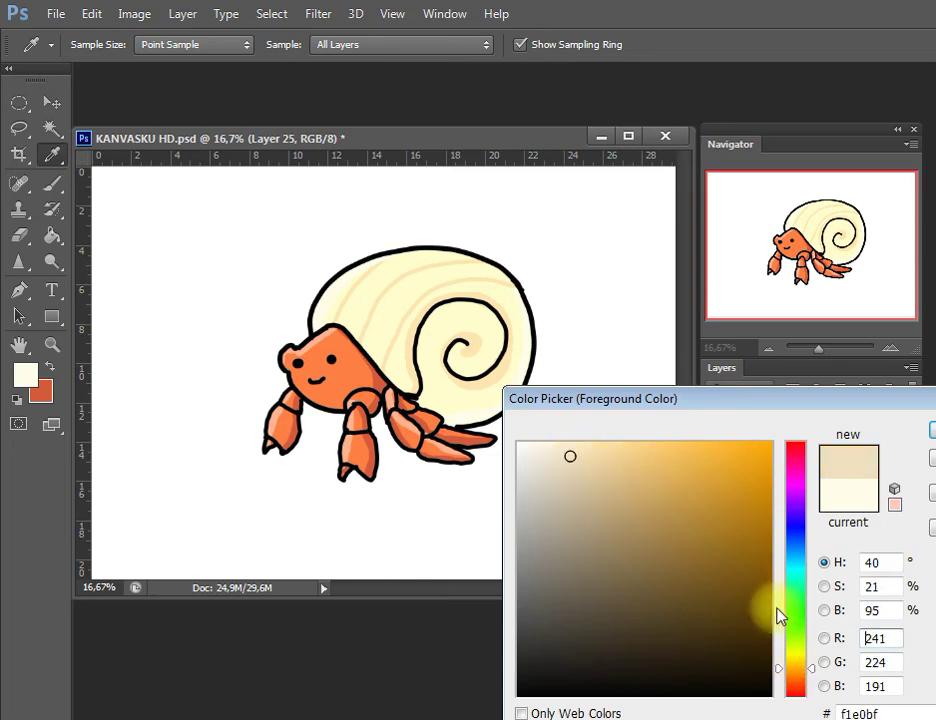
{"action": "left_click", "coordinate": [931, 430]}
Paint a wide beige patch under the crab with a 150 brush, then Magic Wand select it.
{"action": "key", "text": "b"}
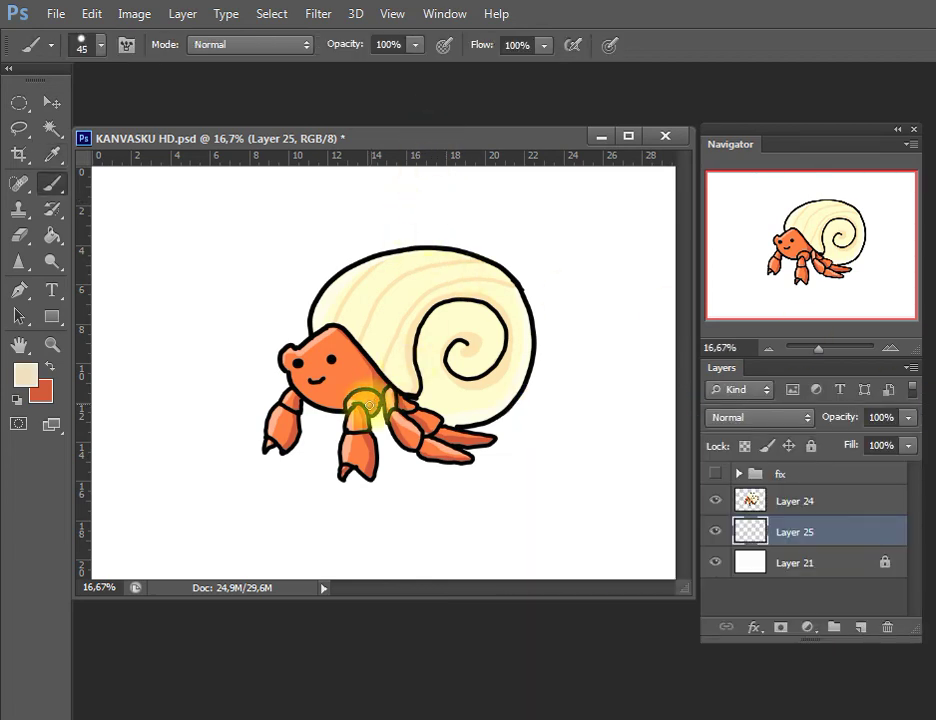
{"action": "key", "text": "bracketright"}
{"action": "key", "text": "bracketright"}
{"action": "key", "text": "bracketright"}
{"action": "left_click_drag", "start_coordinate": [230, 446], "coordinate": [558, 428]}
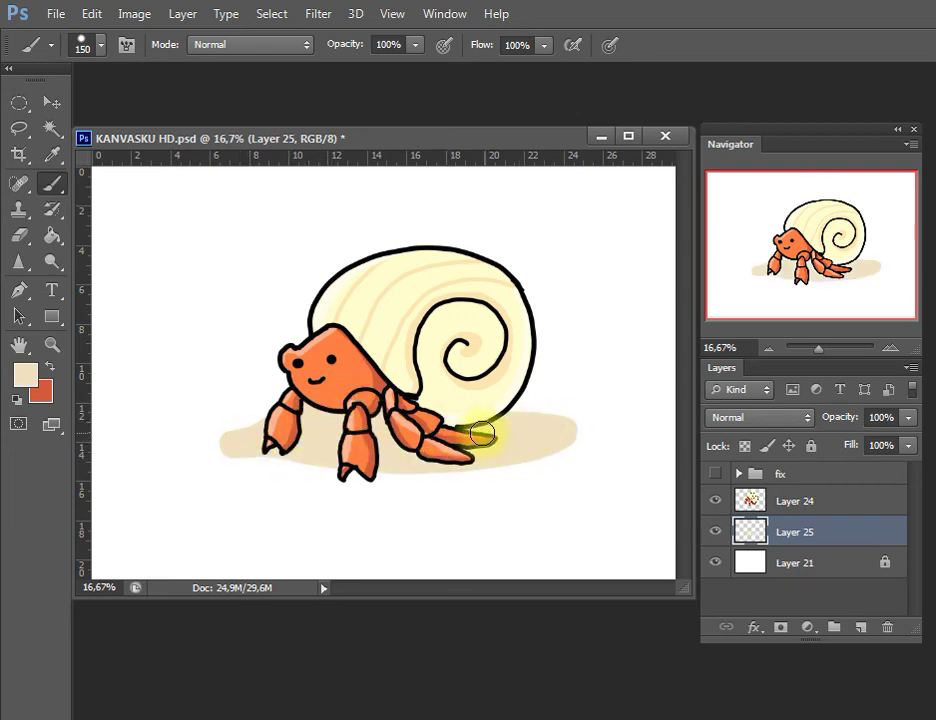
{"action": "left_click_drag", "start_coordinate": [214, 452], "coordinate": [260, 459]}
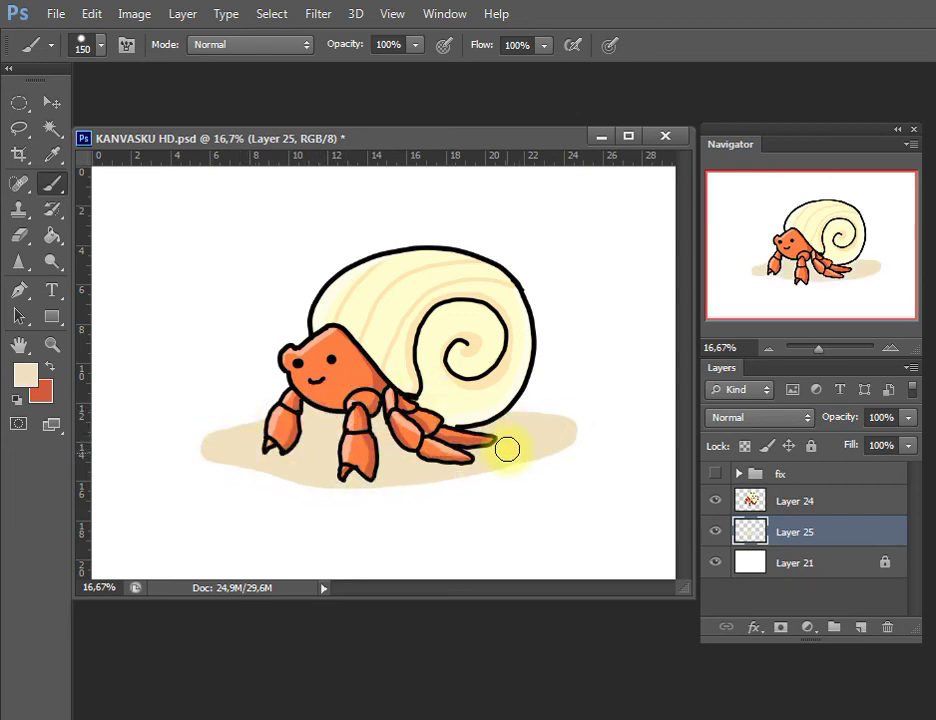
{"action": "key", "text": "w"}
{"action": "left_click", "coordinate": [412, 446]}
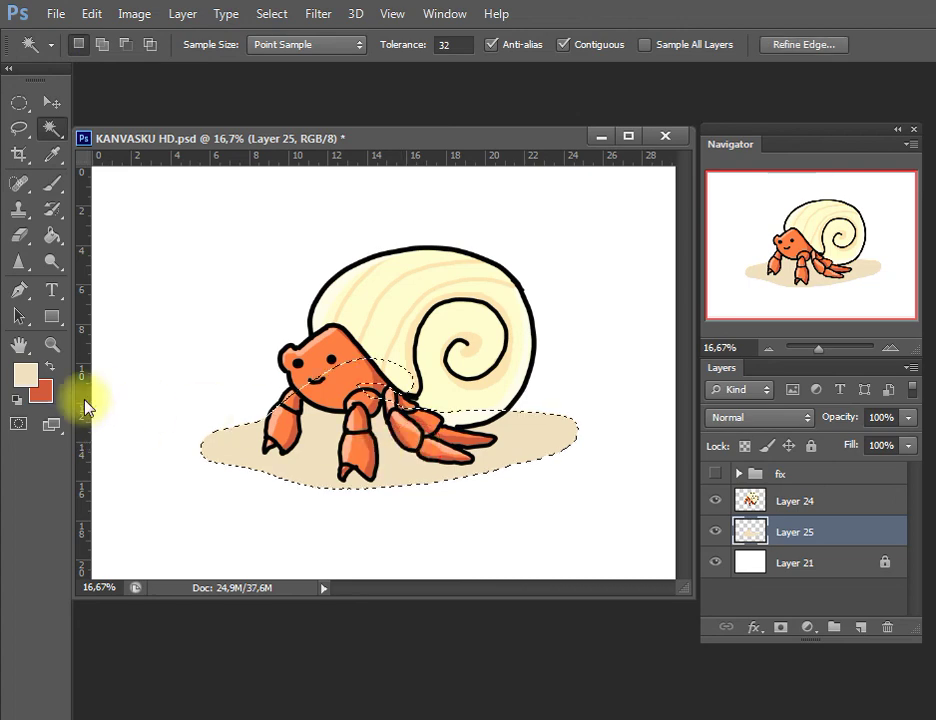
Brush tan #e3c895 shadows beneath the crab's front and back legs, then deselect the ground patch.
{"action": "left_click", "coordinate": [24, 377]}
{"action": "left_click", "coordinate": [604, 468]}
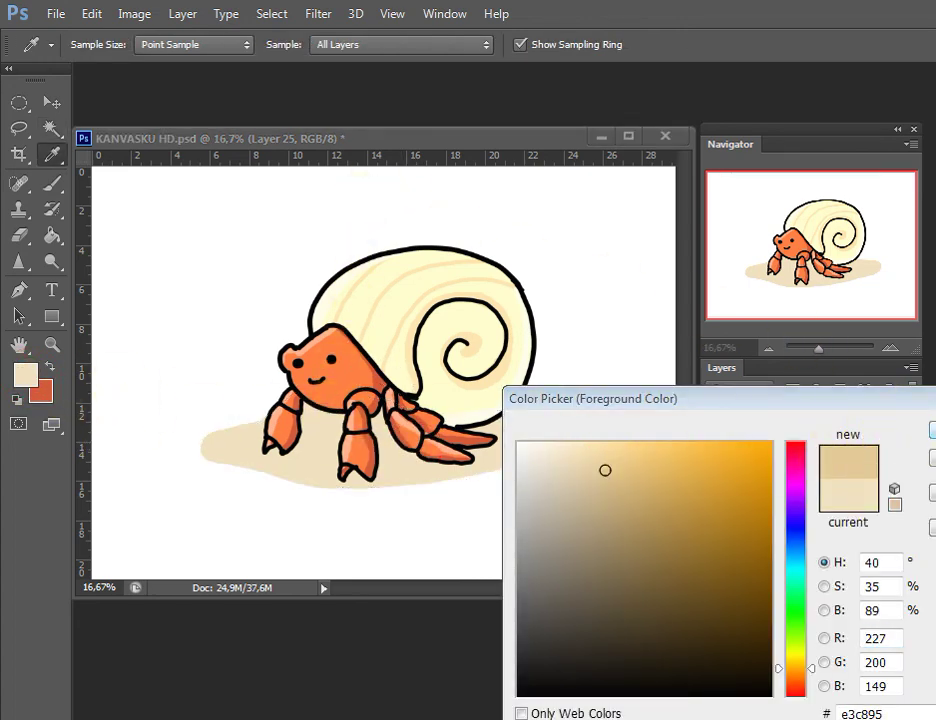
{"action": "left_click", "coordinate": [927, 432]}
{"action": "key", "text": "b"}
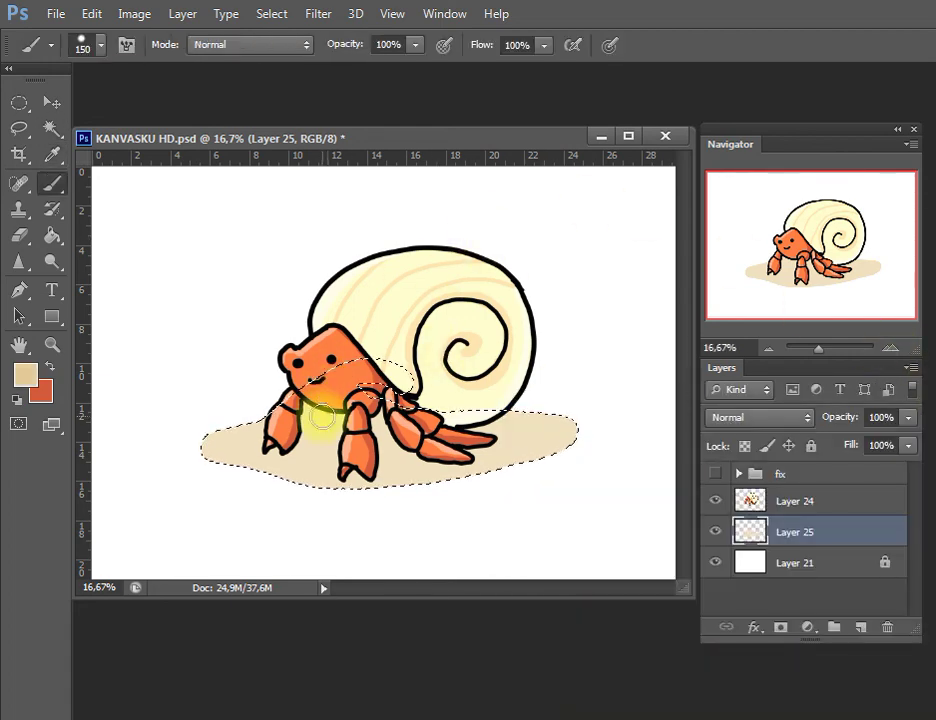
{"action": "mouse_move", "coordinate": [321, 417]}
{"action": "left_mouse_down"}
{"action": "mouse_move", "coordinate": [290, 430]}
{"action": "mouse_move", "coordinate": [347, 414]}
{"action": "mouse_move", "coordinate": [343, 470]}
{"action": "left_mouse_up"}
{"action": "mouse_move", "coordinate": [390, 430]}
{"action": "left_mouse_down"}
{"action": "mouse_move", "coordinate": [488, 448]}
{"action": "mouse_move", "coordinate": [496, 411]}
{"action": "mouse_move", "coordinate": [535, 425]}
{"action": "left_mouse_up"}
{"action": "key", "text": "ctrl+d"}
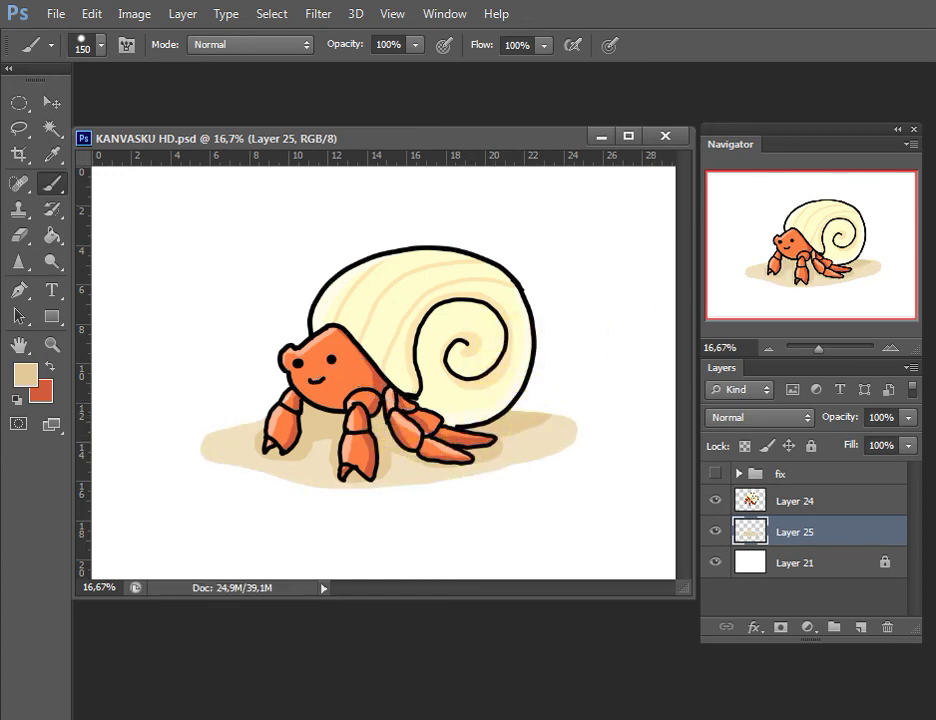